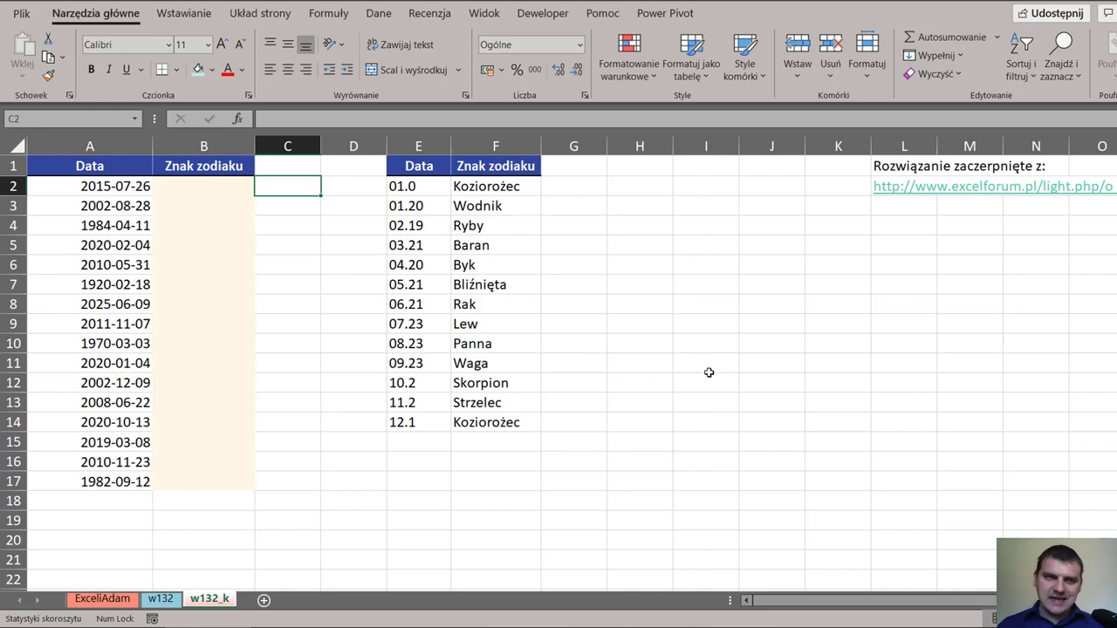
- Review the solution-source note and the zodiac lookup table in columns E:F
{"action": "left_click", "coordinate": [206, 193]}
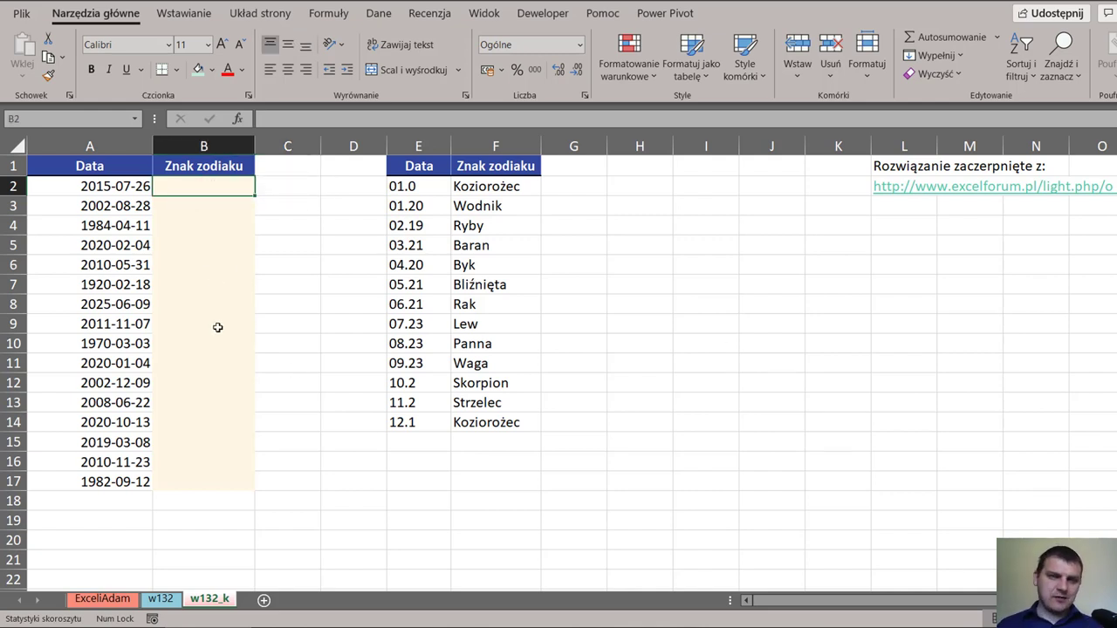
{"action": "left_click", "coordinate": [899, 165]}
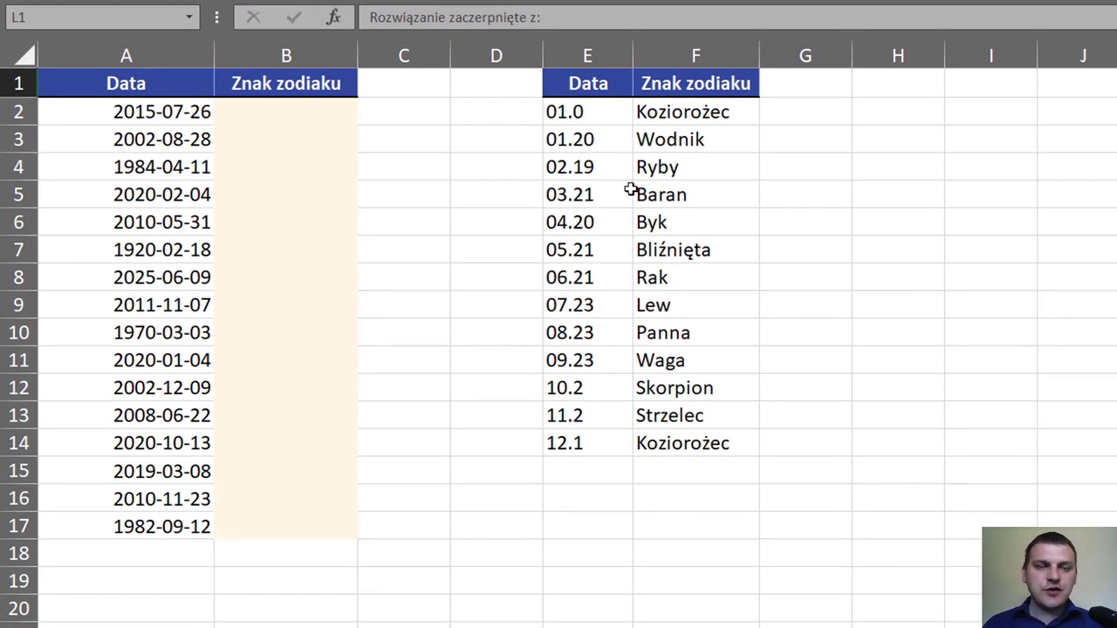
{"action": "mouse_move", "coordinate": [608, 112]}
{"action": "left_mouse_down"}
{"action": "mouse_move", "coordinate": [714, 457]}
{"action": "mouse_move", "coordinate": [714, 444]}
{"action": "left_mouse_up"}
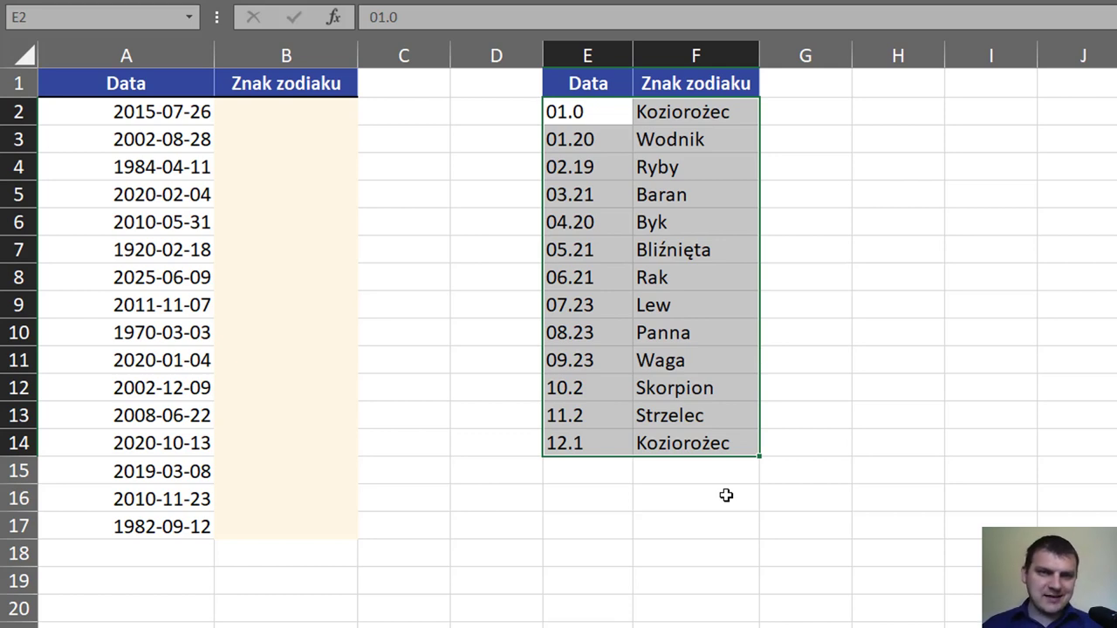
{"action": "left_click", "coordinate": [602, 139]}
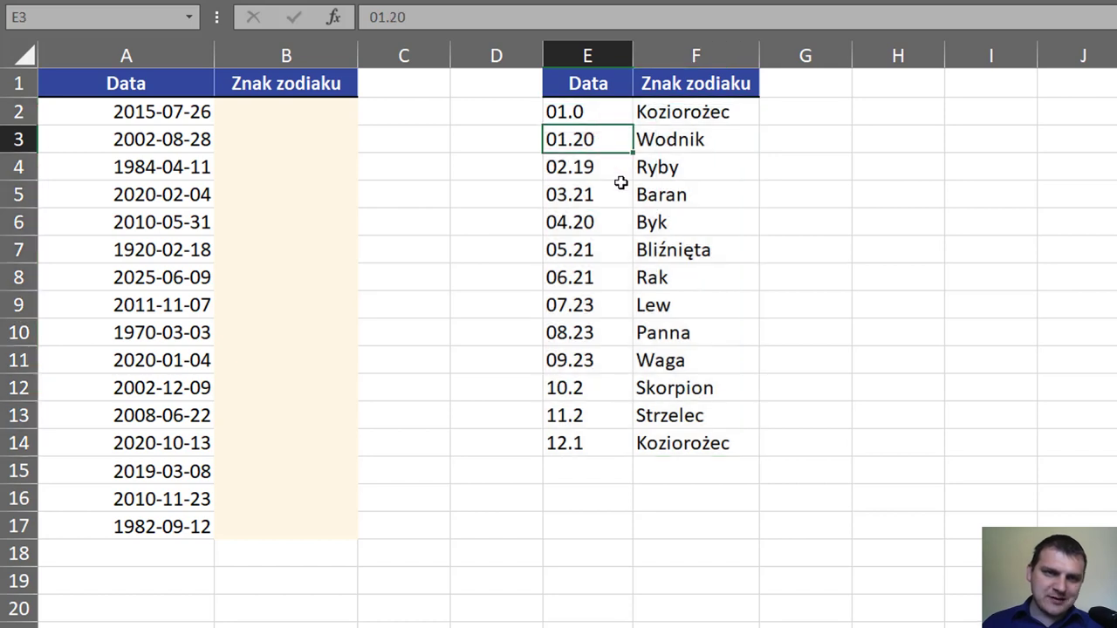
{"action": "mouse_move", "coordinate": [724, 139]}
{"action": "left_mouse_down"}
{"action": "mouse_move", "coordinate": [607, 138]}
{"action": "mouse_move", "coordinate": [715, 112]}
{"action": "left_mouse_up"}
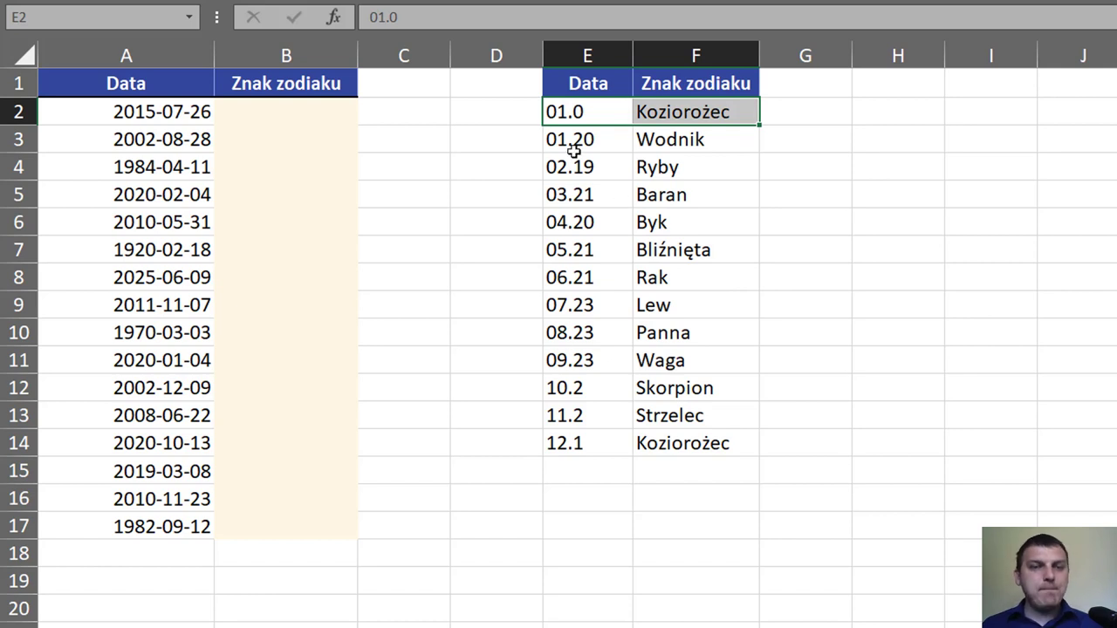
- Inspect the start dates listed in column E, such as 02.19 in E4
{"action": "left_click", "coordinate": [594, 79]}
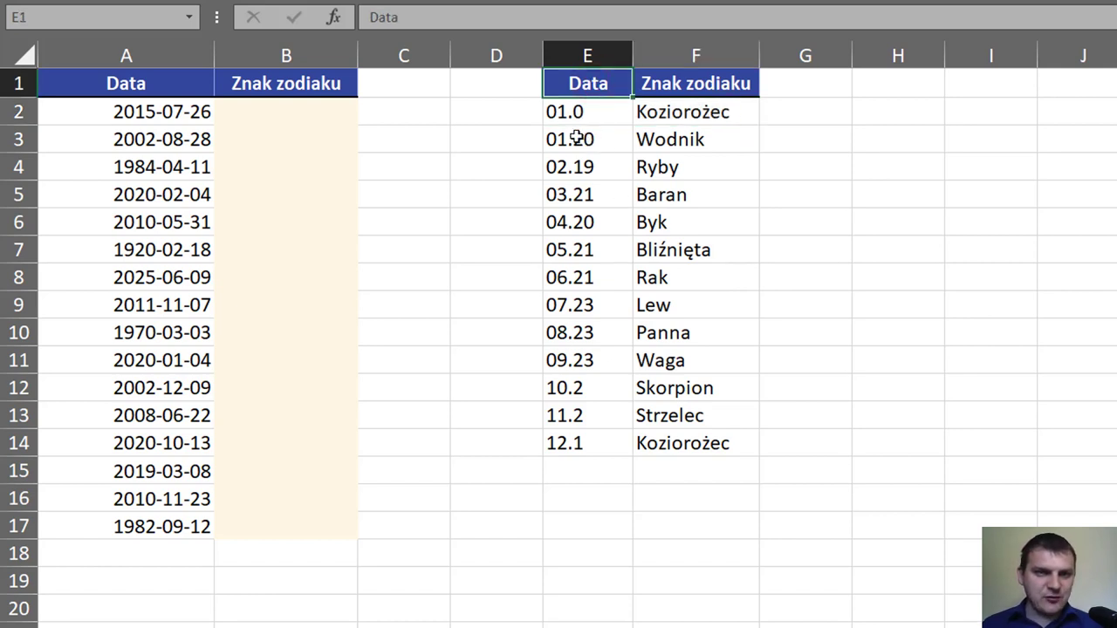
{"action": "left_click", "coordinate": [556, 173]}
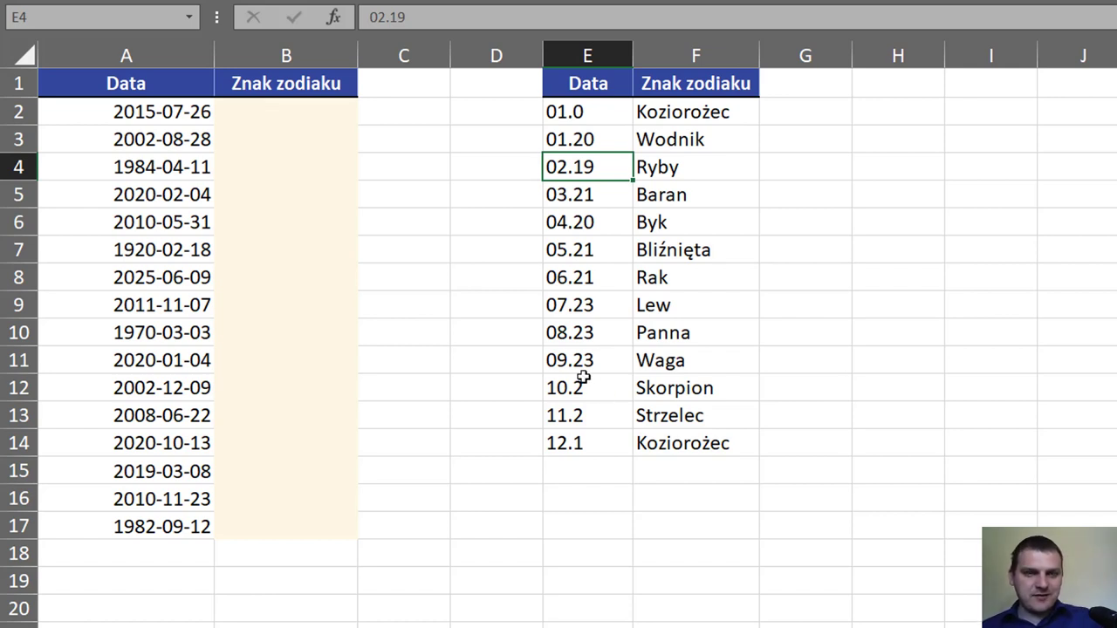
{"action": "left_click_drag", "start_coordinate": [544, 197], "coordinate": [519, 212]}
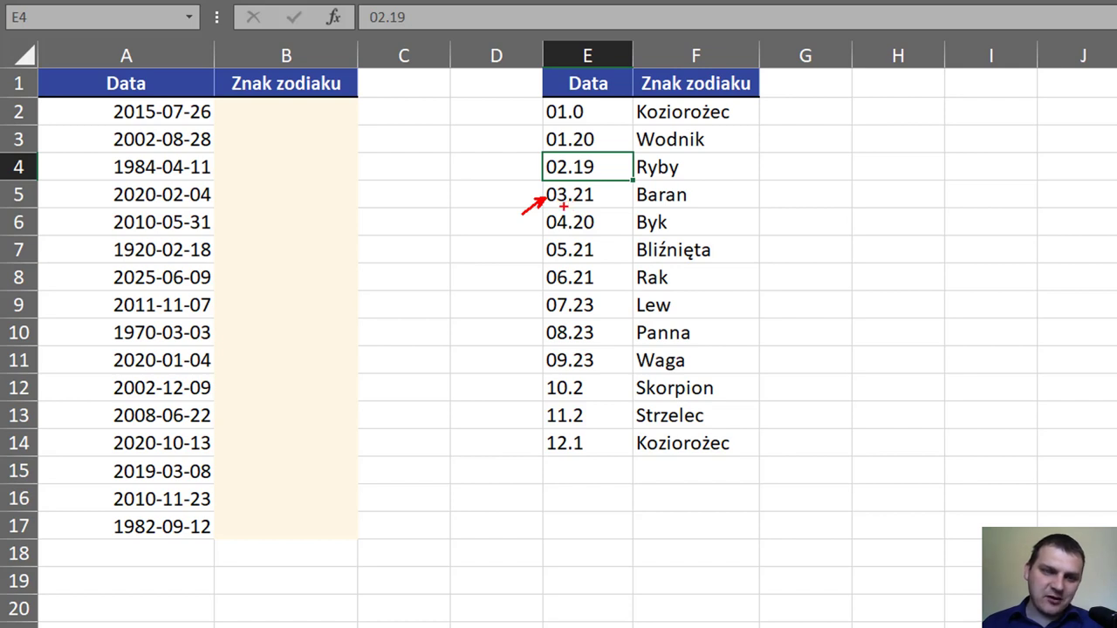
{"action": "left_click_drag", "start_coordinate": [564, 208], "coordinate": [570, 216]}
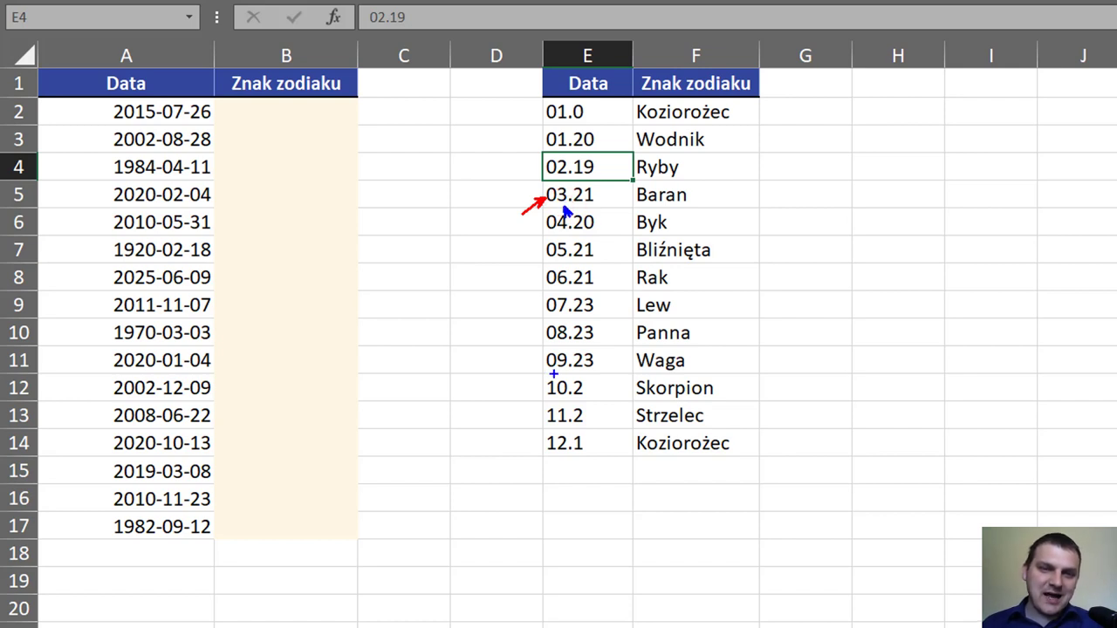
{"action": "mouse_move", "coordinate": [548, 393]}
{"action": "left_mouse_down"}
{"action": "mouse_move", "coordinate": [519, 419]}
{"action": "mouse_move", "coordinate": [526, 465]}
{"action": "left_mouse_up"}
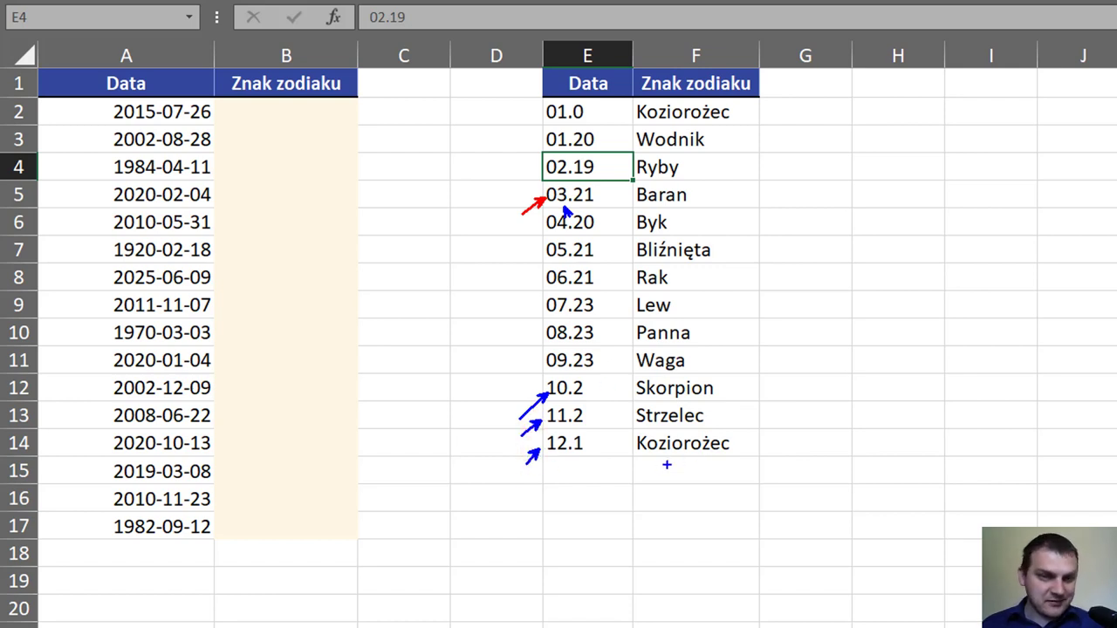
{"action": "key", "text": "Escape"}
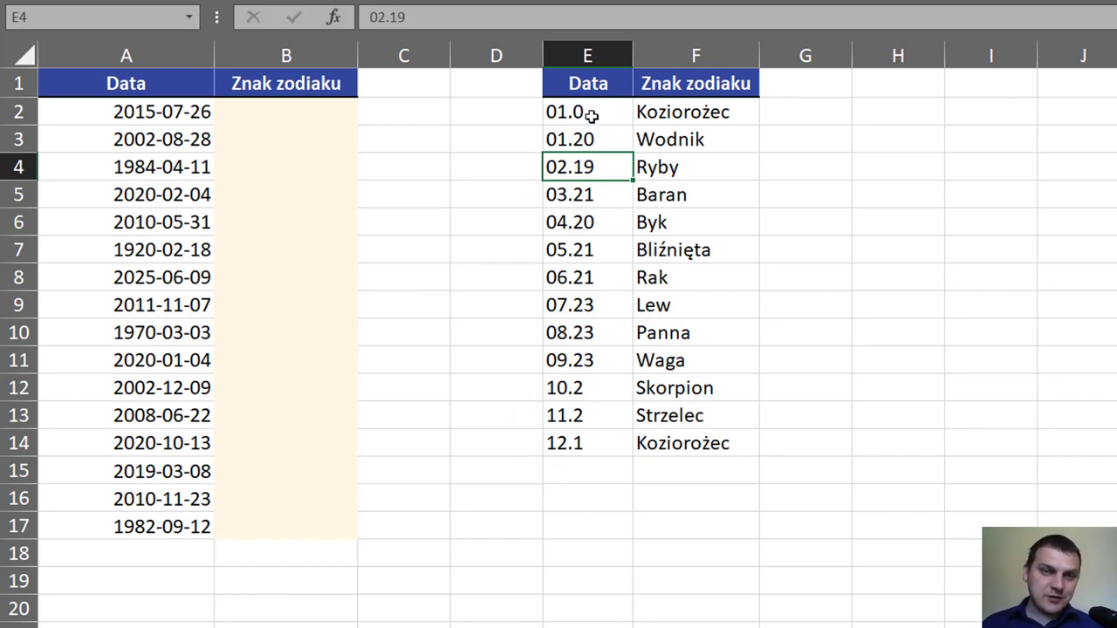
{"action": "left_click_drag", "start_coordinate": [588, 114], "coordinate": [585, 433]}
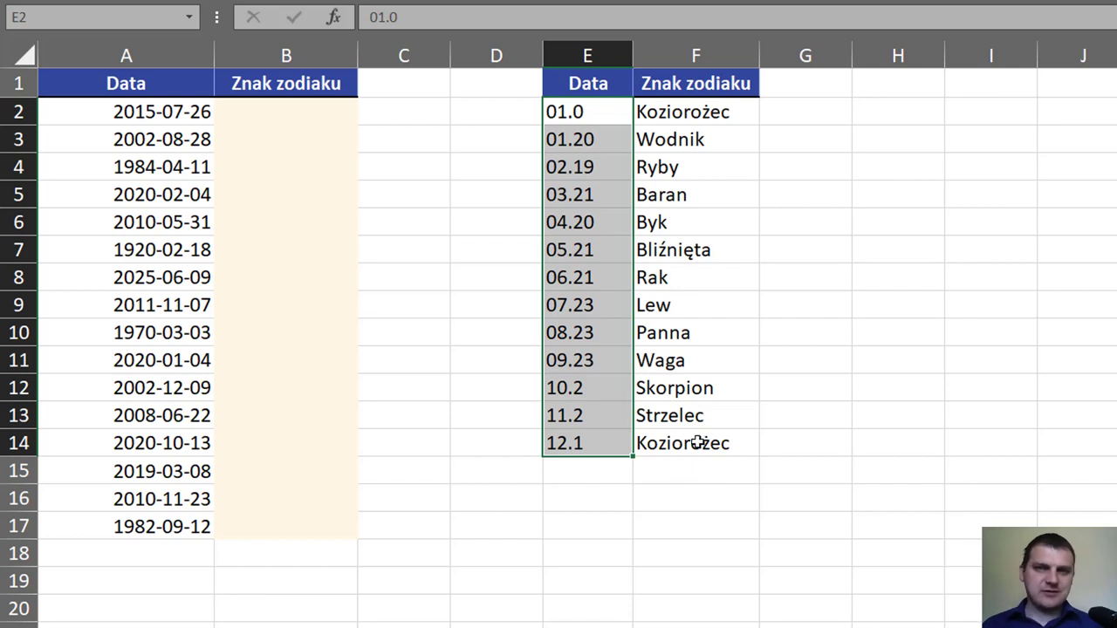
- Enter =TEKST(A2;"mm.dd") in B2 so it shows 07.26
{"action": "left_click", "coordinate": [246, 115]}
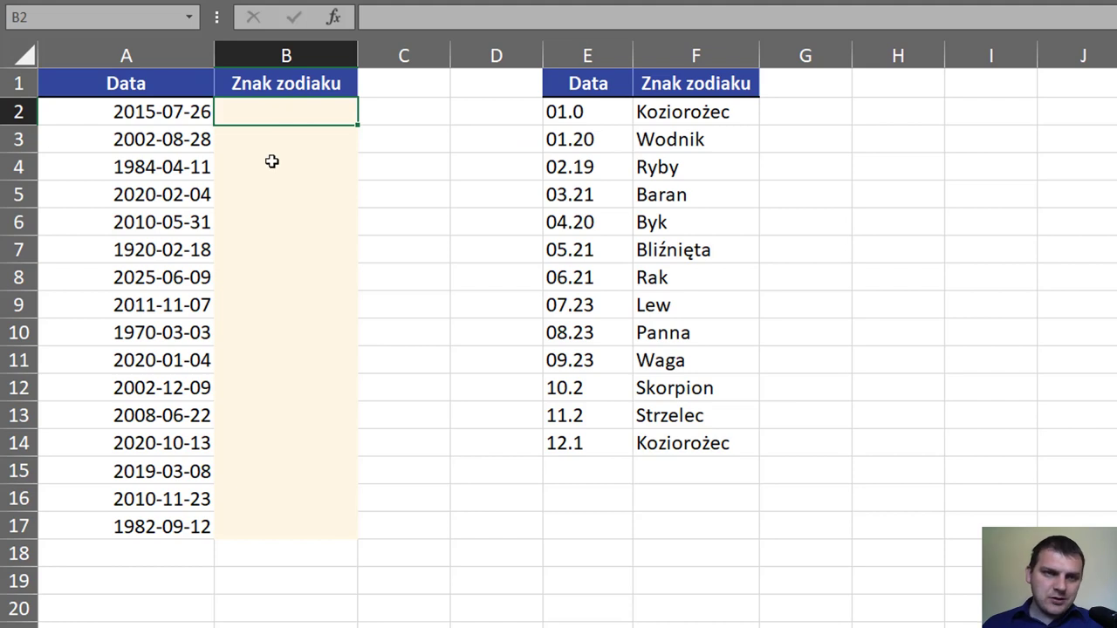
{"action": "key", "text": "F2"}
{"action": "type", "text": "=te"}
{"action": "key", "text": "Tab"}
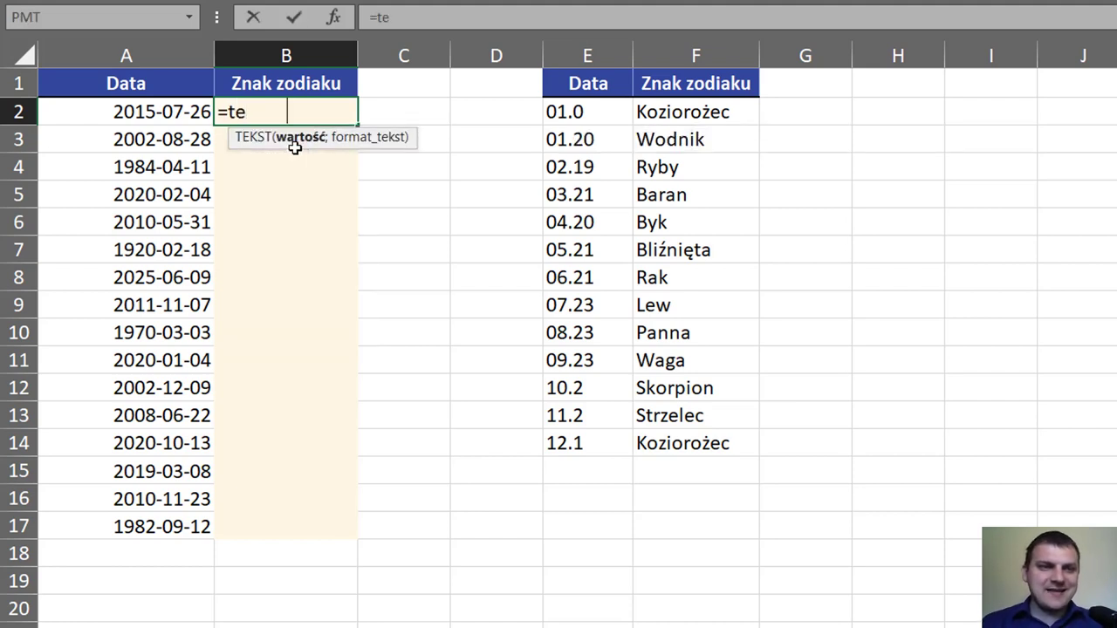
{"action": "key", "text": "Left"}
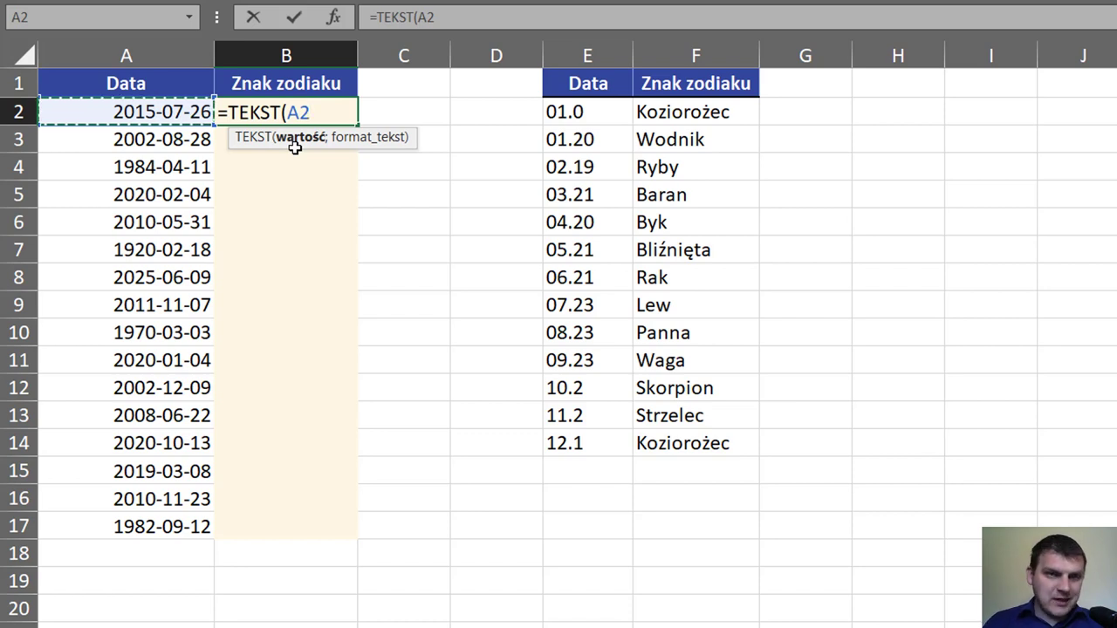
{"action": "type", "text": ";\""}
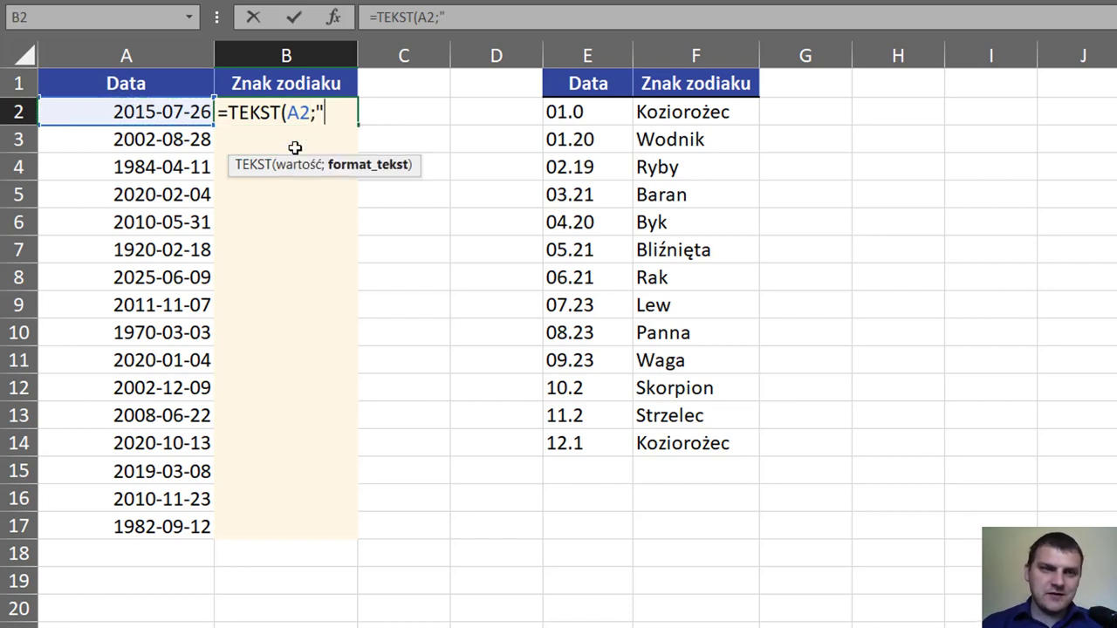
{"action": "type", "text": "m"}
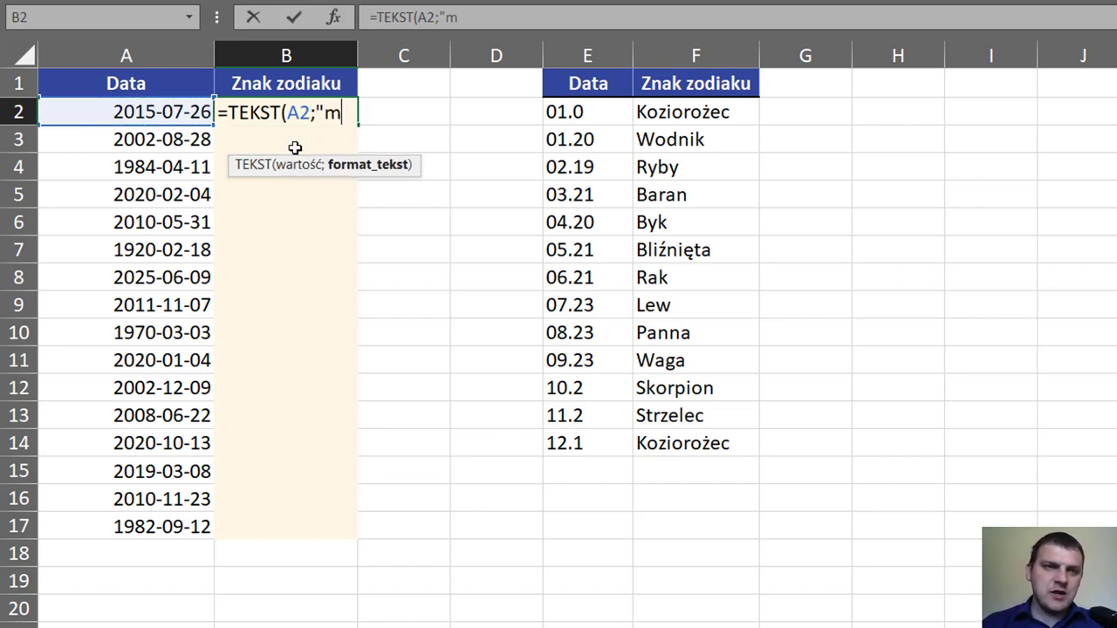
{"action": "type", "text": "m"}
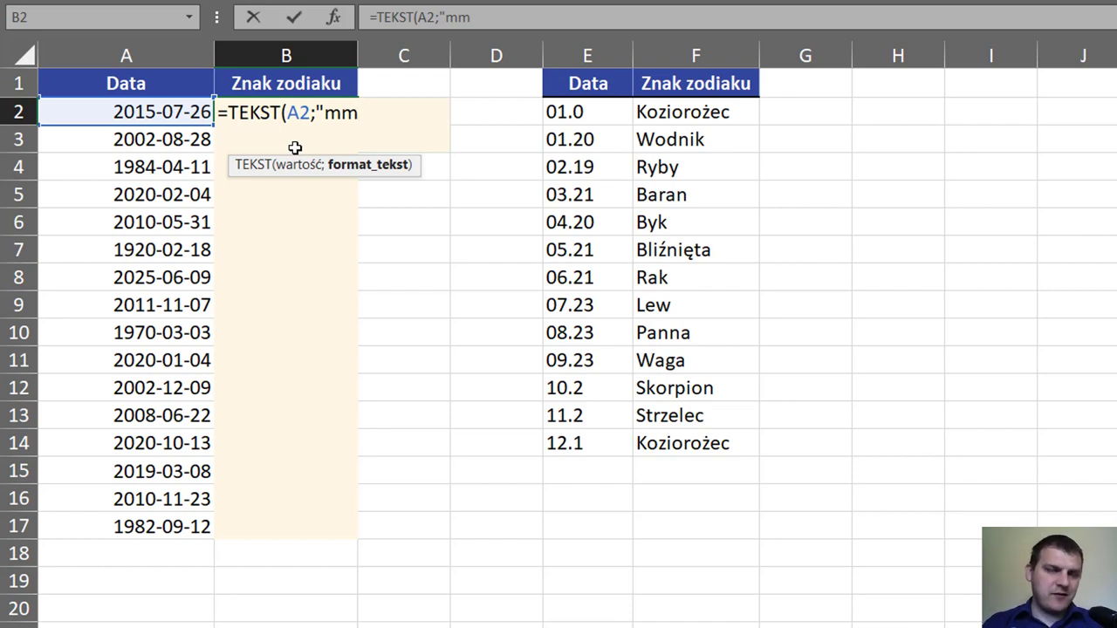
{"action": "type", "text": "."}
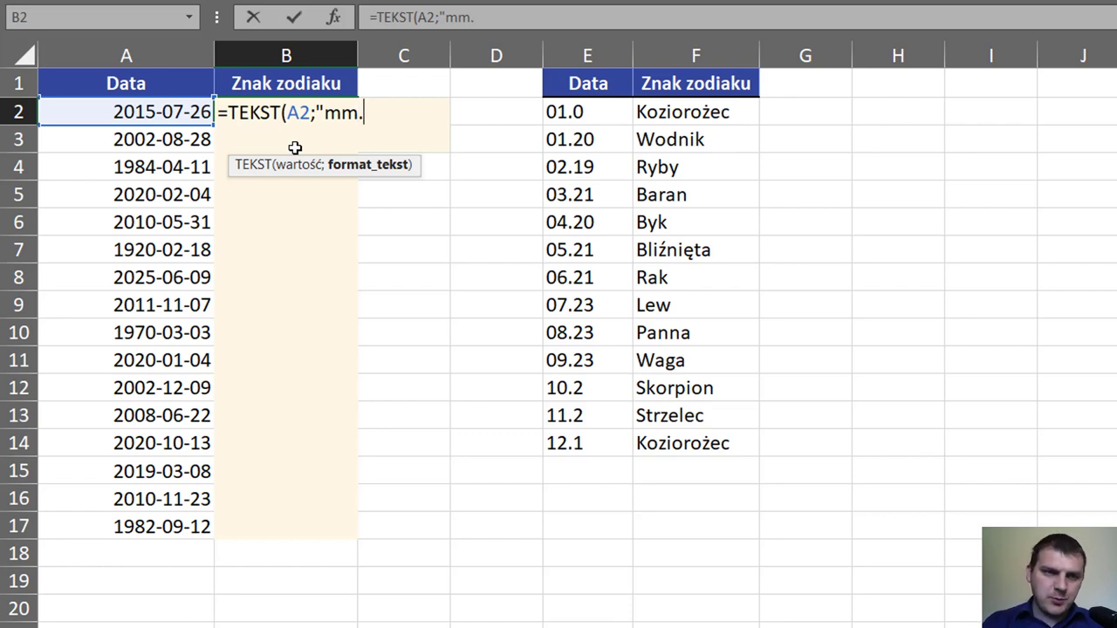
{"action": "type", "text": "dd"}
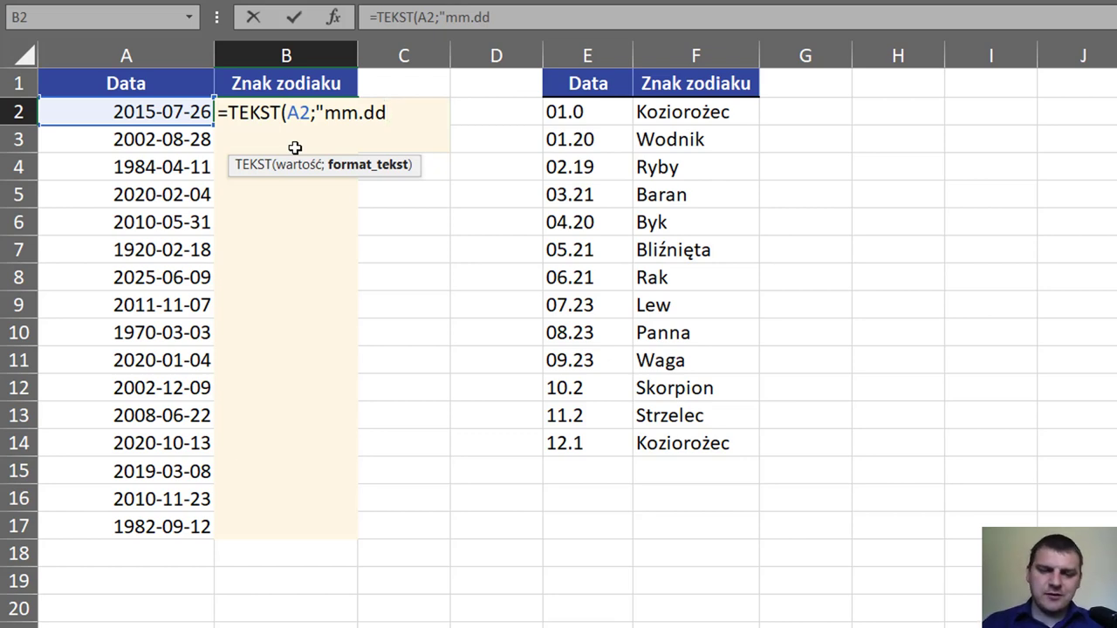
{"action": "type", "text": "\")"}
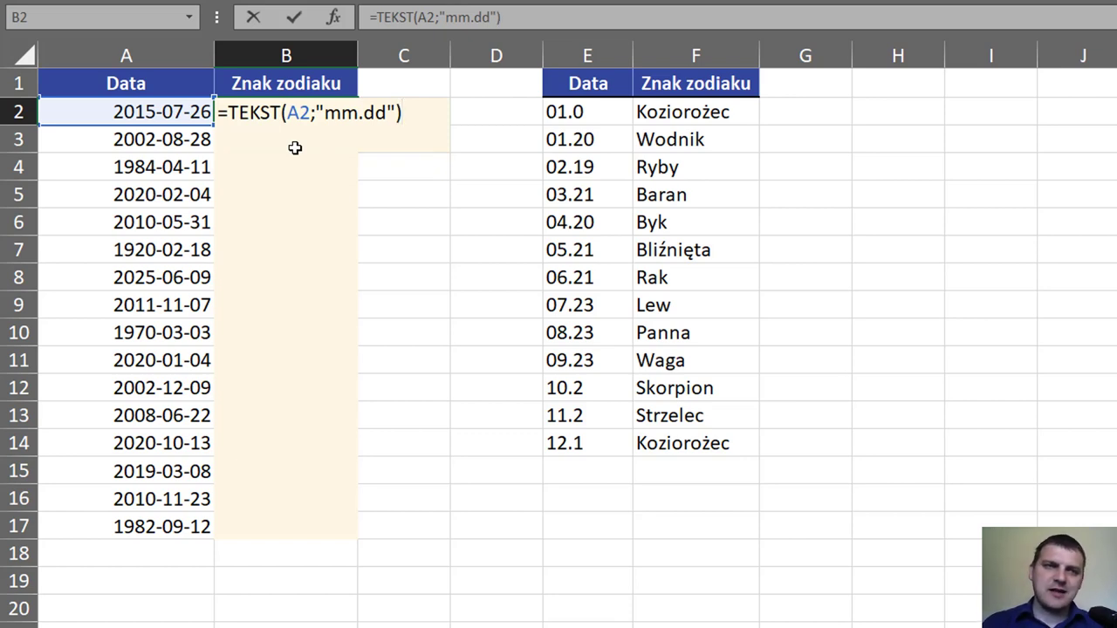
{"action": "key", "text": "ctrl+Return"}
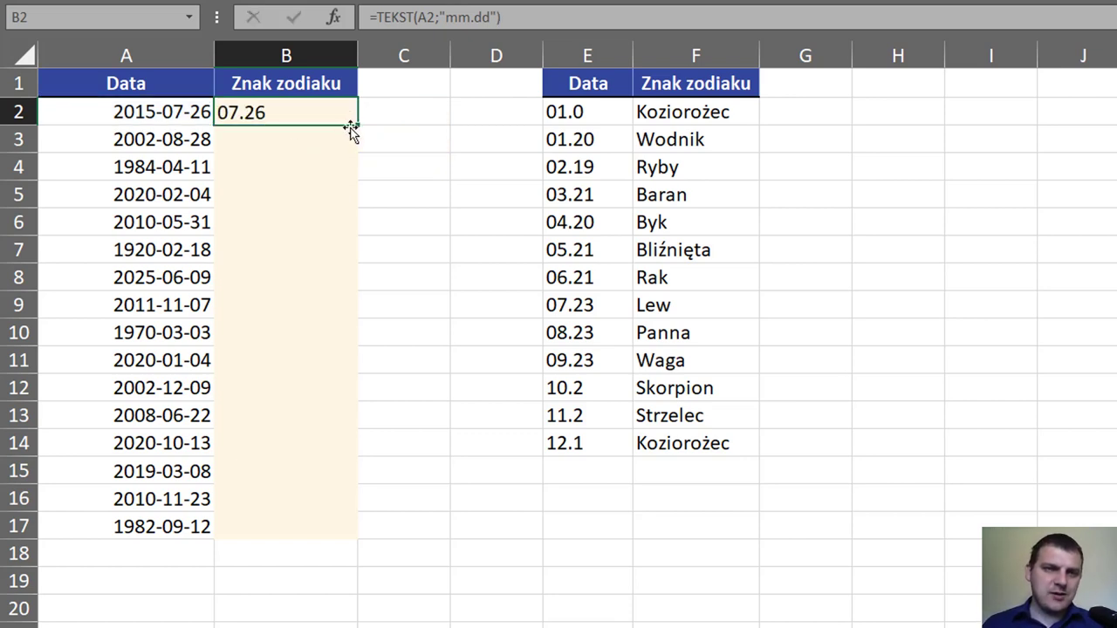
- Fill B2's TEKST formula down to B17, showing 07.26 through 09.12
{"action": "double_click", "coordinate": [356, 128]}
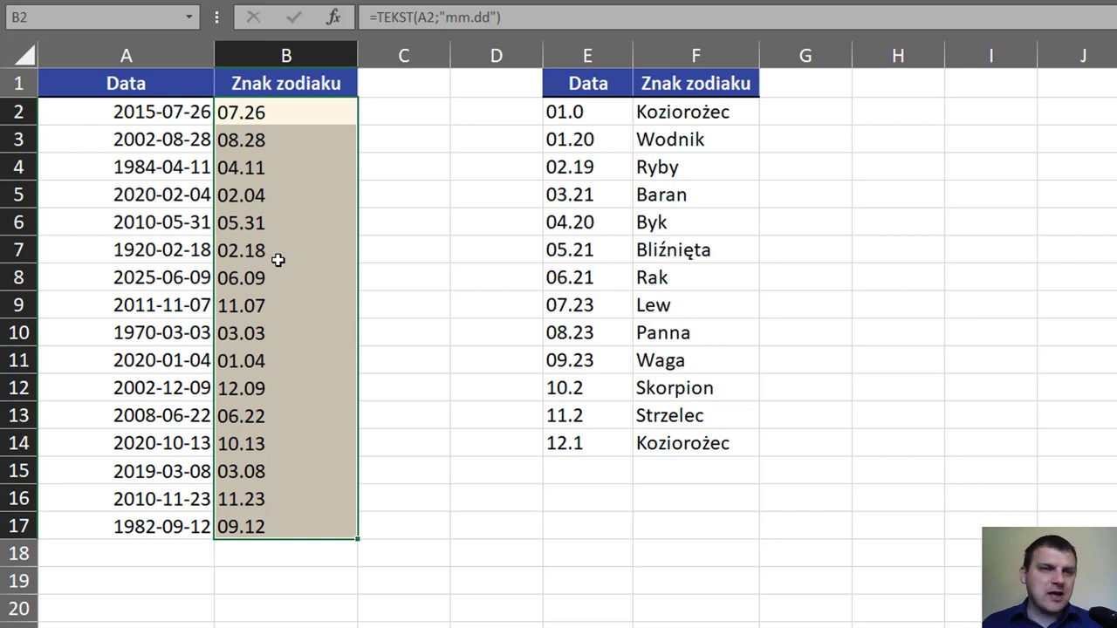
{"action": "left_click", "coordinate": [248, 119]}
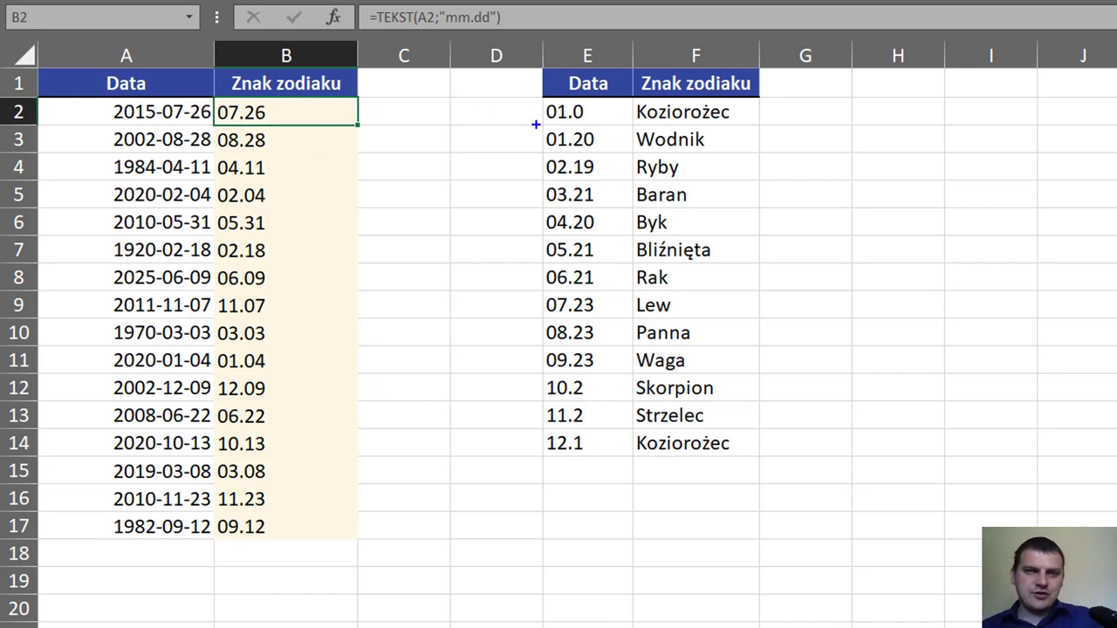
{"action": "left_click_drag", "start_coordinate": [529, 91], "coordinate": [784, 481]}
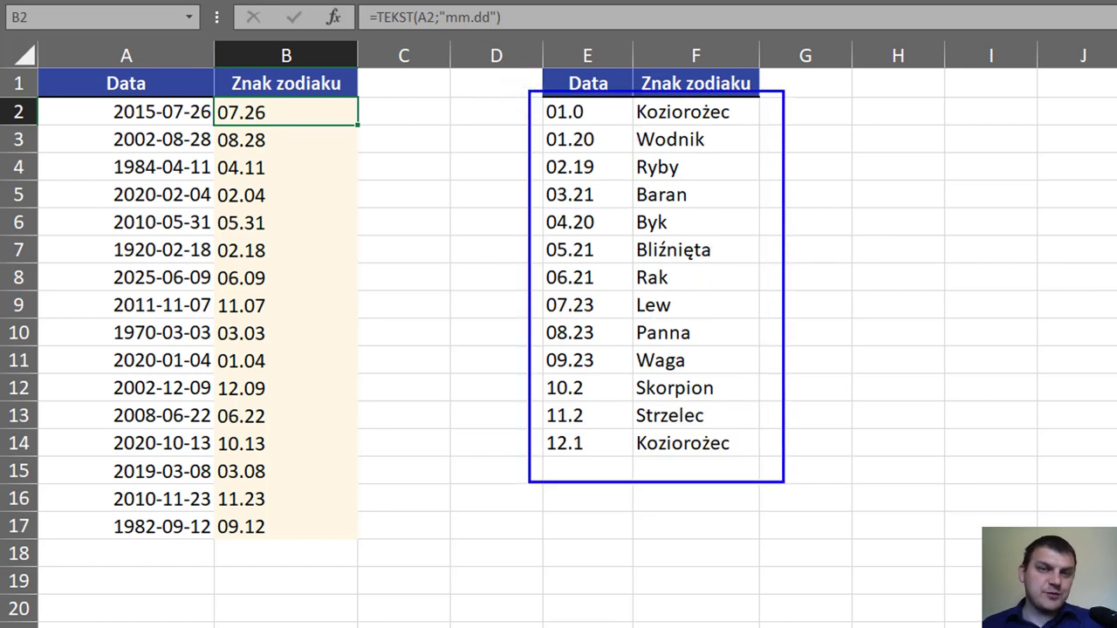
- Wrap B2's TEKST in WYSZUKAJ.PIONOWO over $E$2:$F$14, column 2, match type 1, returning Lew
{"action": "double_click", "coordinate": [232, 113]}
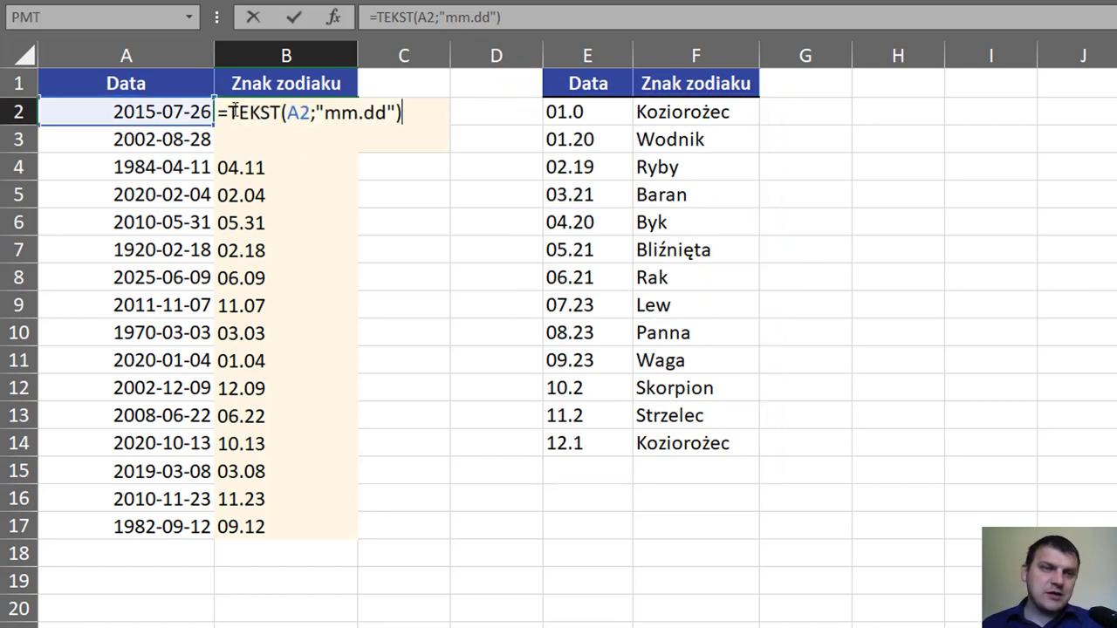
{"action": "type", "text": "wys"}
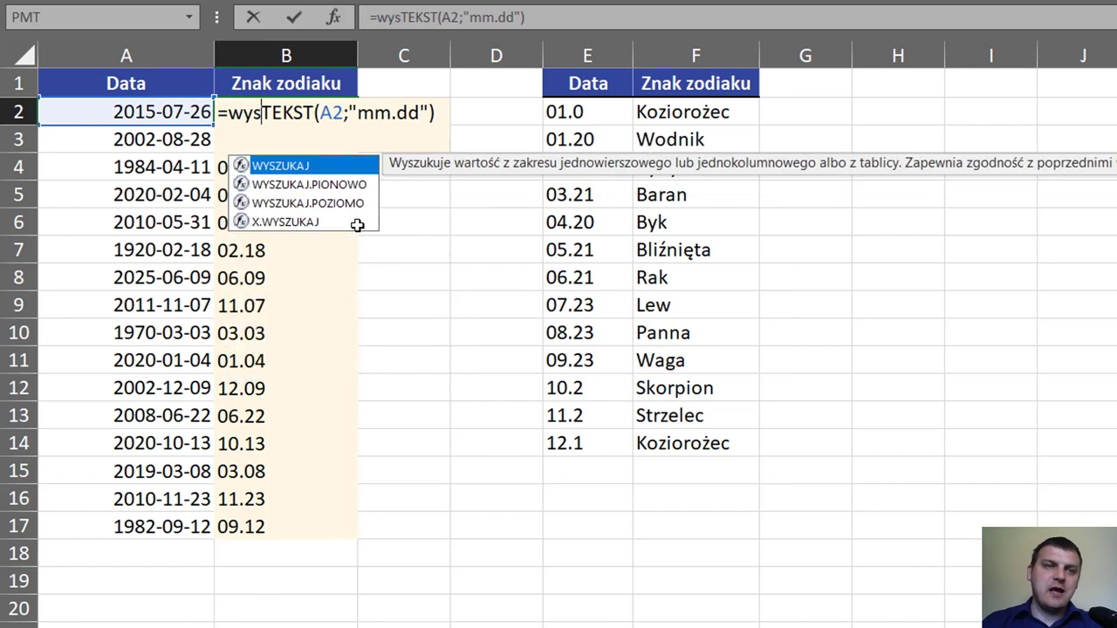
{"action": "type", "text": "z"}
{"action": "key", "text": "Down"}
{"action": "key", "text": "Tab"}
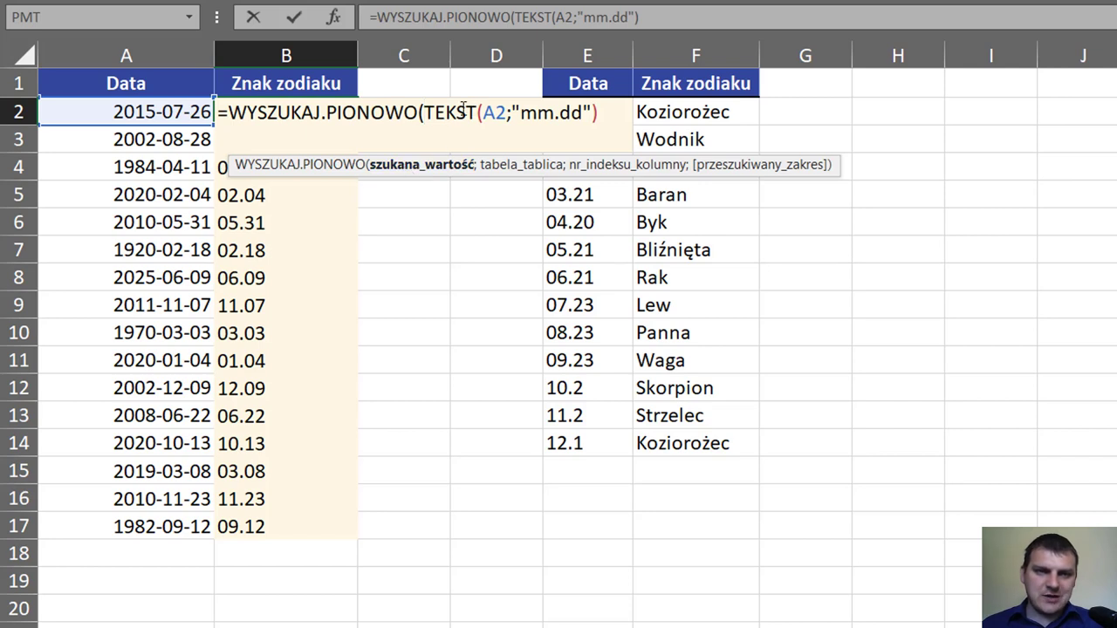
{"action": "left_click", "coordinate": [602, 113]}
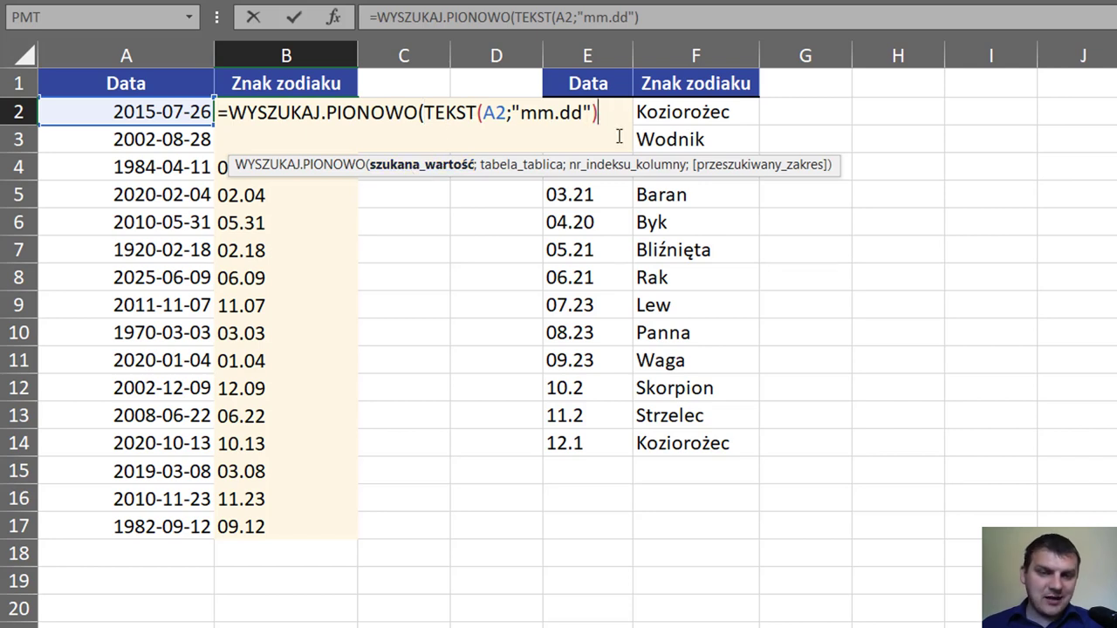
{"action": "type", "text": ";"}
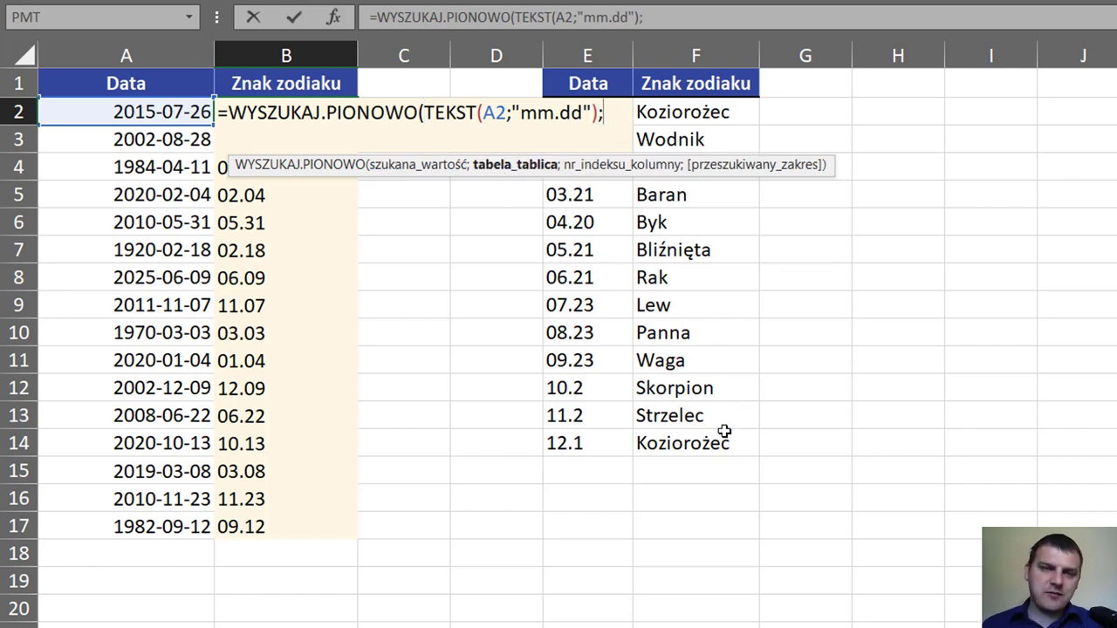
{"action": "left_click", "coordinate": [716, 444]}
{"action": "left_click_drag", "start_coordinate": [715, 443], "coordinate": [571, 114]}
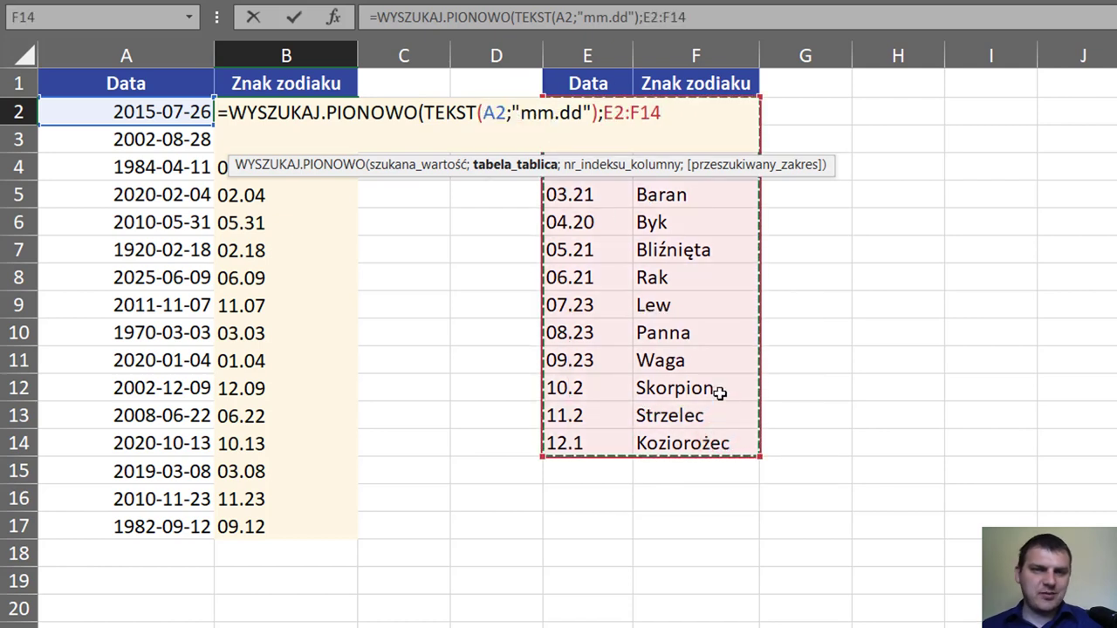
{"action": "key", "text": "F4"}
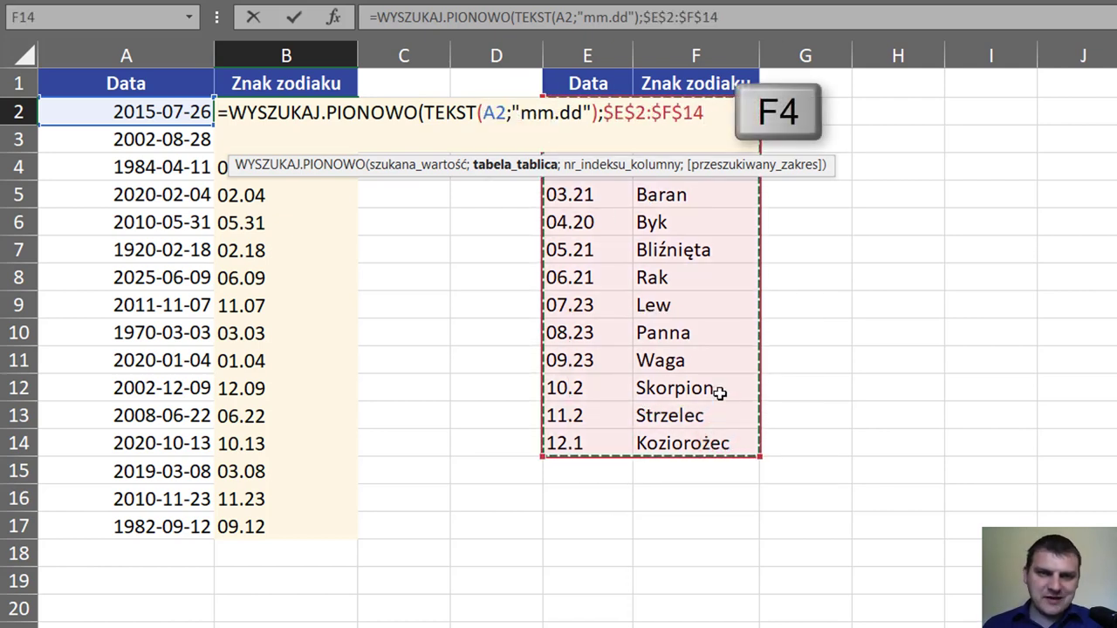
{"action": "type", "text": ";"}
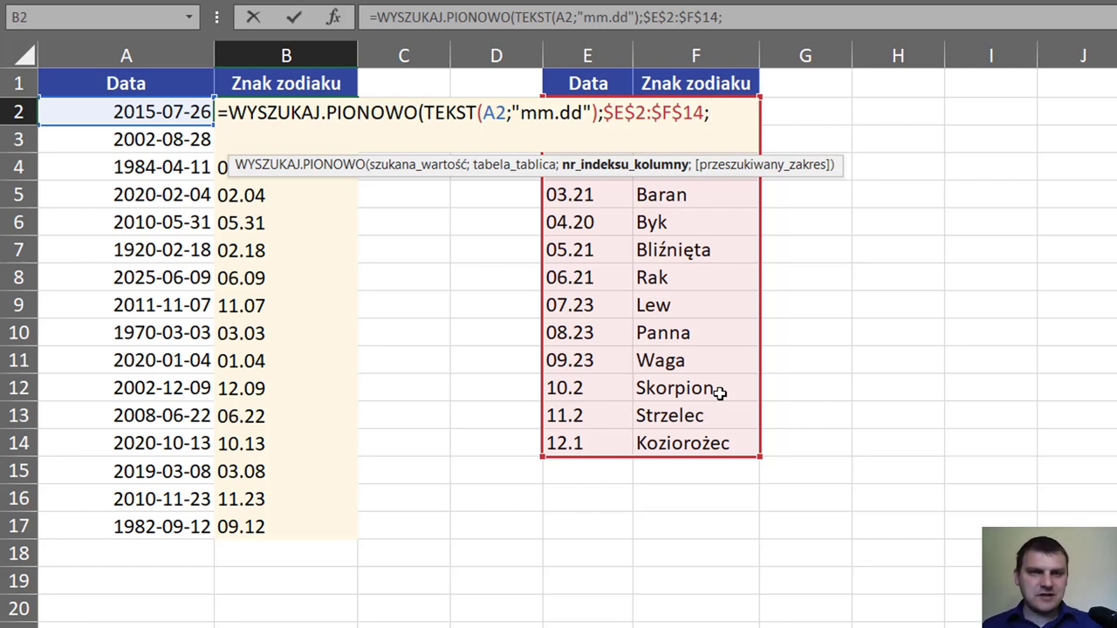
{"action": "type", "text": "2"}
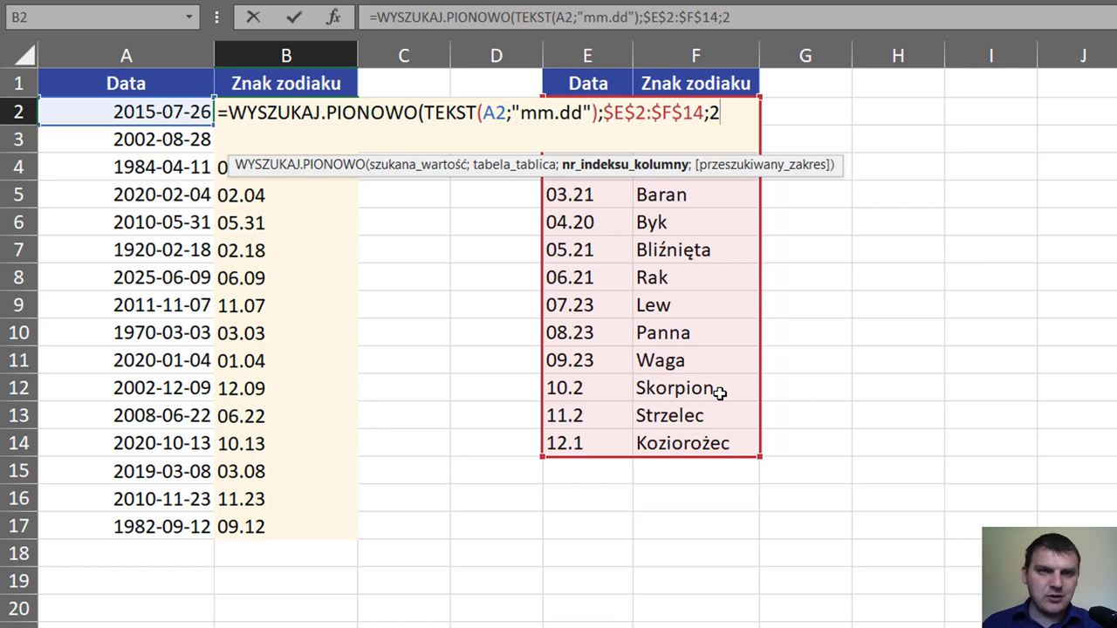
{"action": "type", "text": ";"}
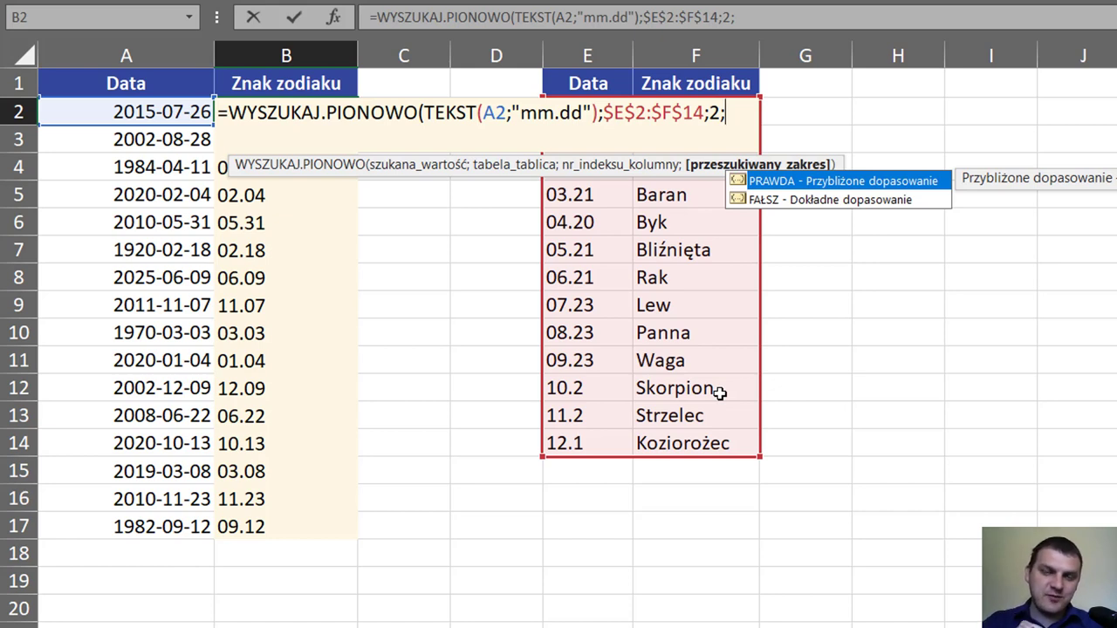
{"action": "type", "text": "1"}
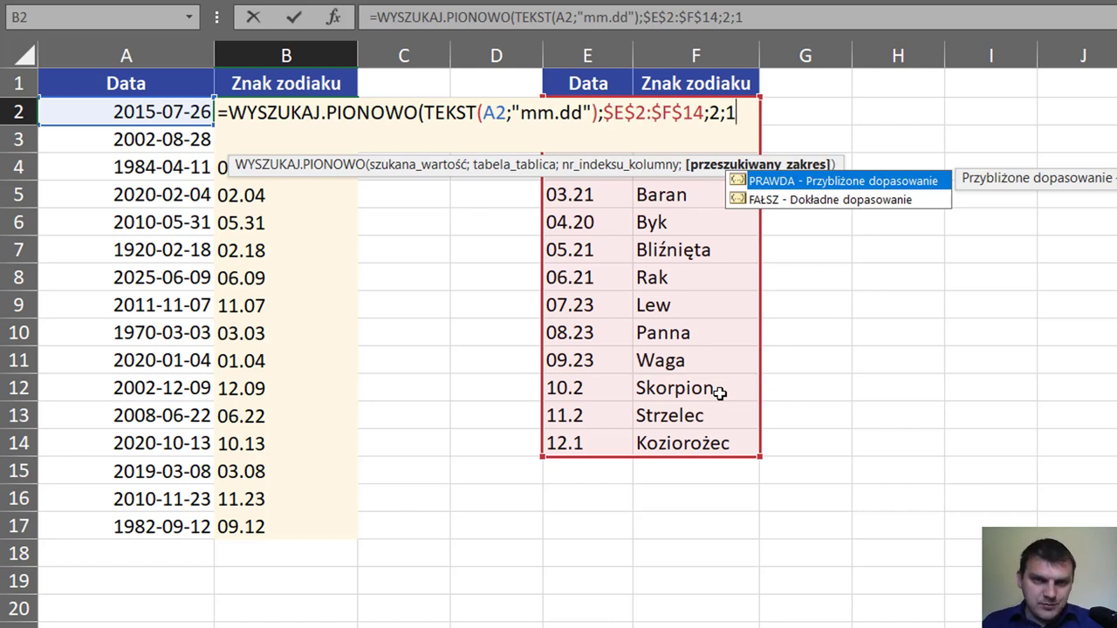
{"action": "type", "text": ")"}
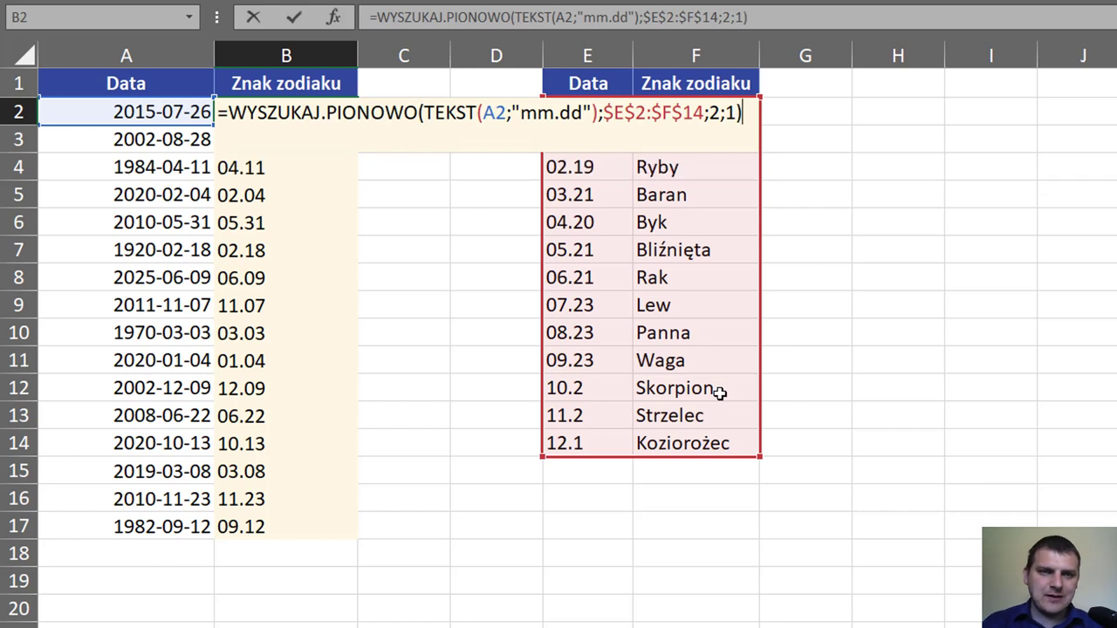
{"action": "key", "text": "ctrl+Return"}
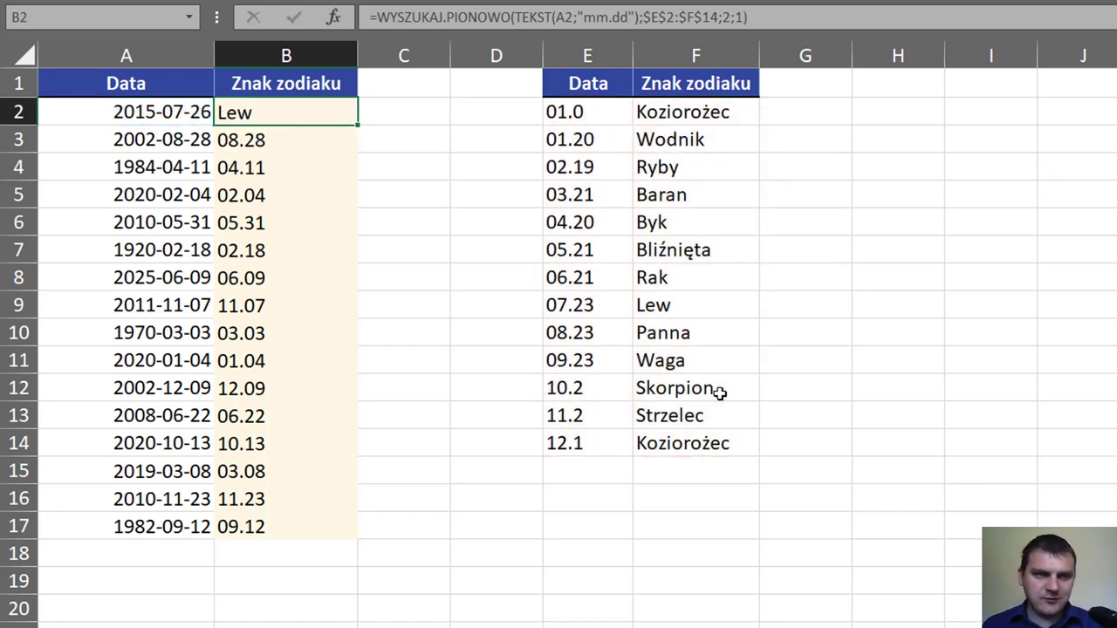
- Fill the lookup formula down to B17 and match B2's Lew to the 07.23 table row
{"action": "double_click", "coordinate": [356, 126]}
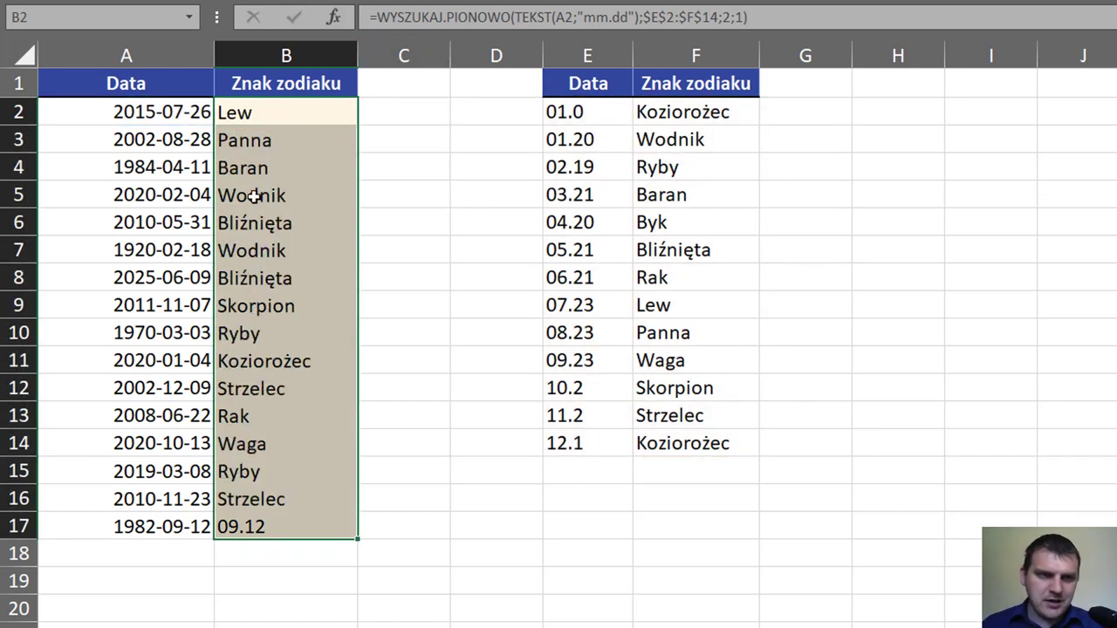
{"action": "left_click", "coordinate": [193, 114]}
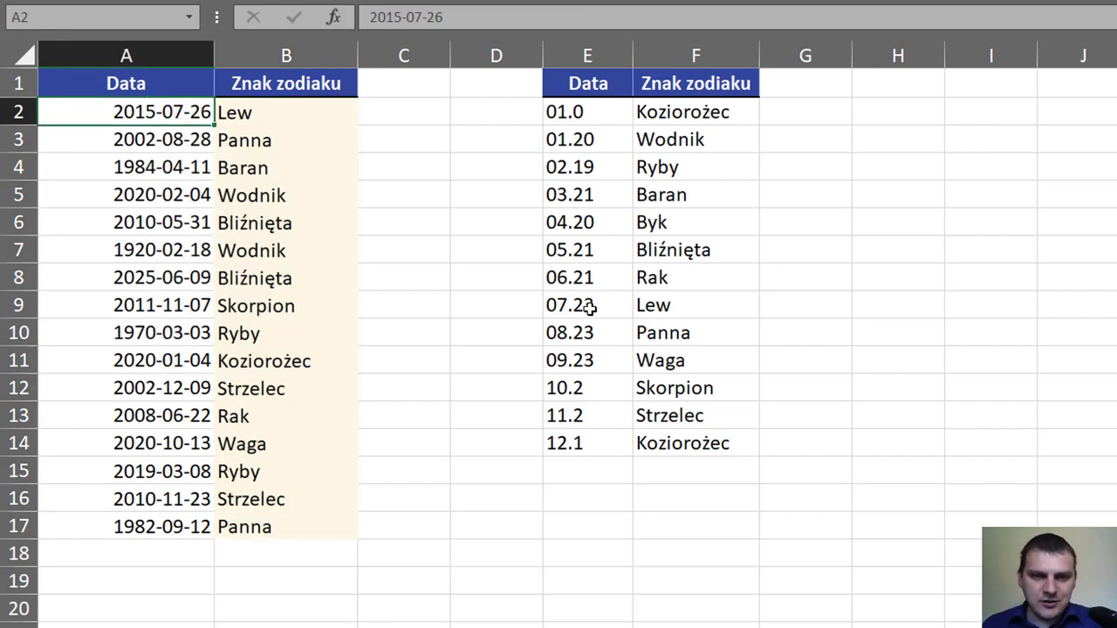
{"action": "left_click_drag", "start_coordinate": [583, 307], "coordinate": [701, 306]}
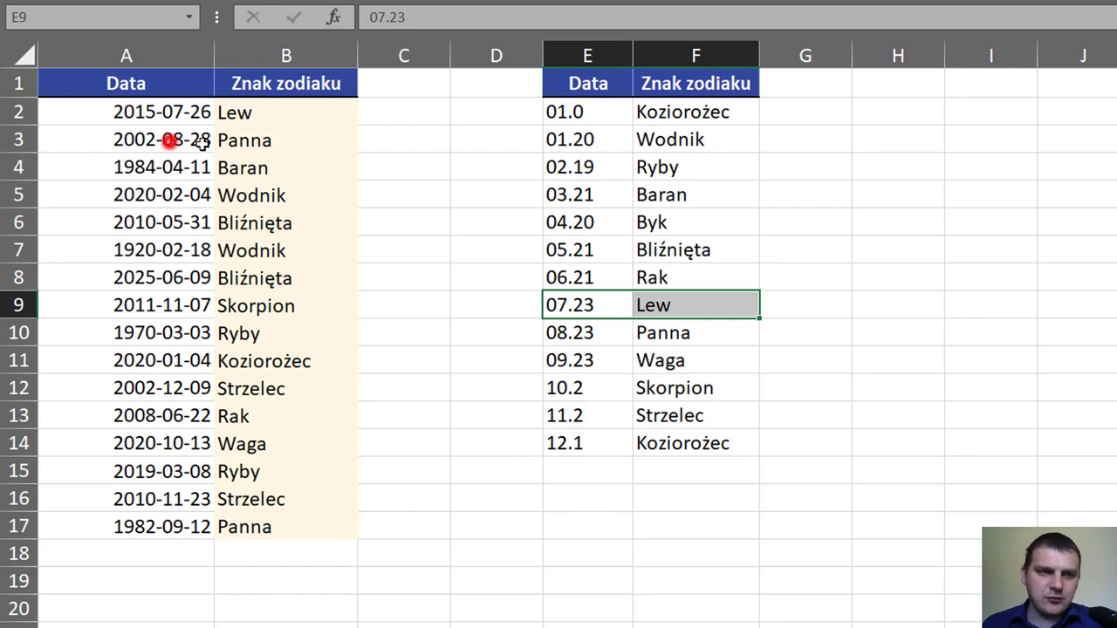
- Check 2002-08-28 Panna against 08.23, and 1970-03-03 Ryby against the 02.19 and 03.21 rows
{"action": "left_click_drag", "start_coordinate": [201, 142], "coordinate": [345, 141]}
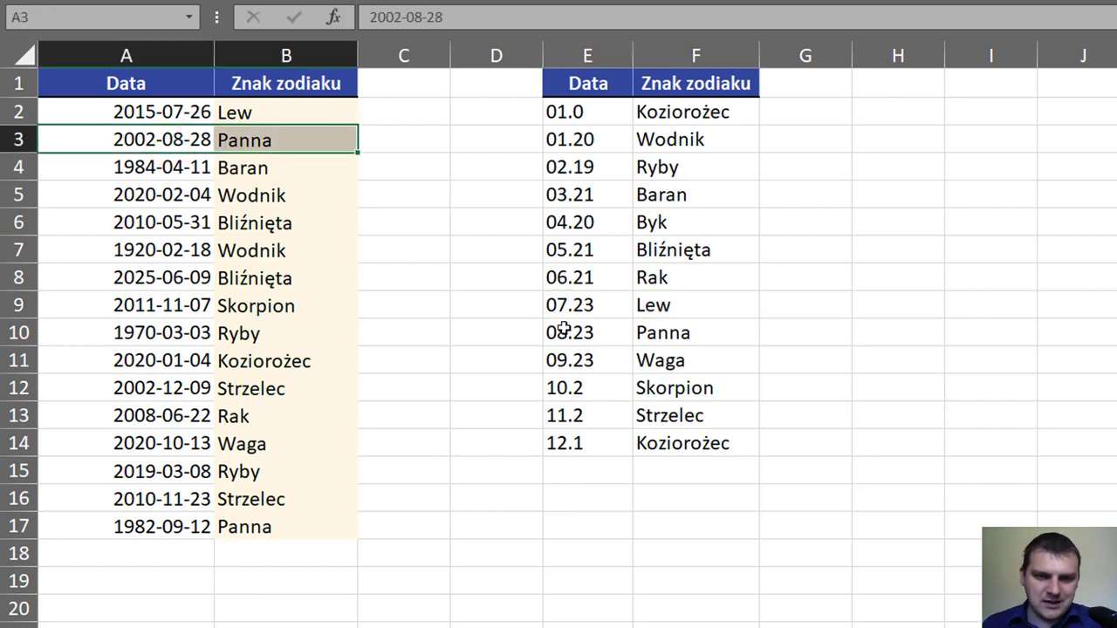
{"action": "left_click_drag", "start_coordinate": [564, 328], "coordinate": [680, 320]}
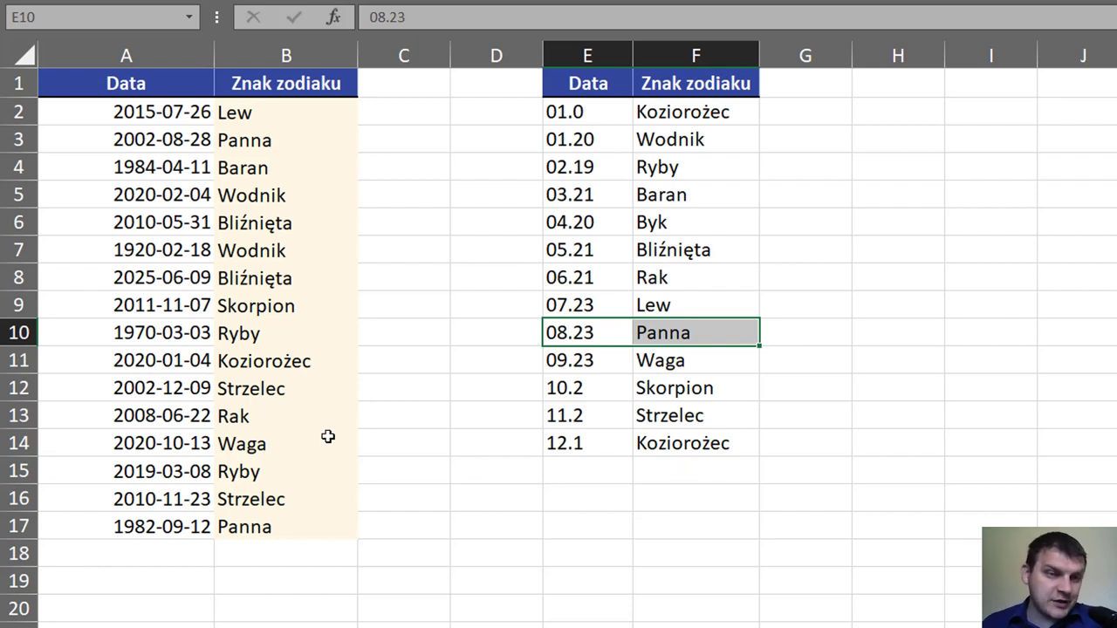
{"action": "left_click_drag", "start_coordinate": [157, 327], "coordinate": [344, 331]}
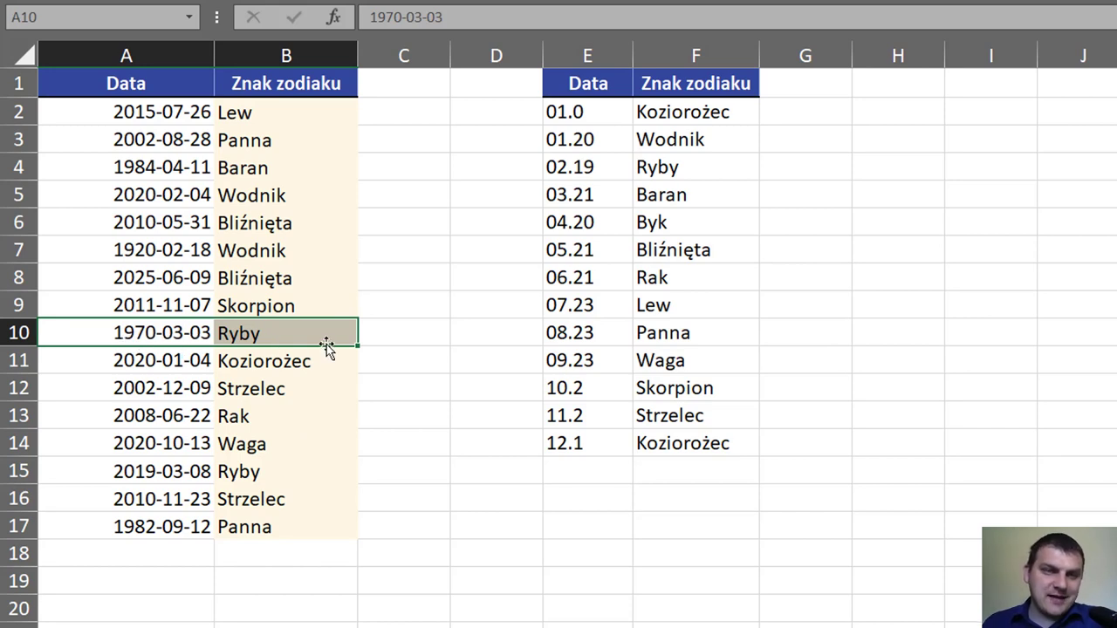
{"action": "left_click_drag", "start_coordinate": [575, 167], "coordinate": [679, 167]}
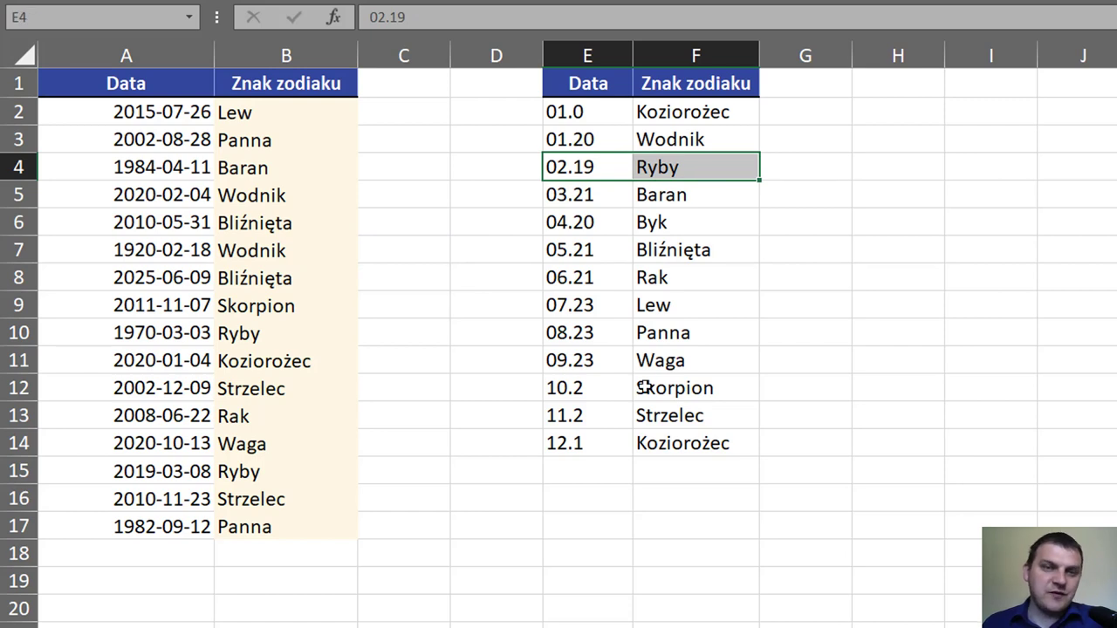
{"action": "left_click_drag", "start_coordinate": [567, 198], "coordinate": [654, 194]}
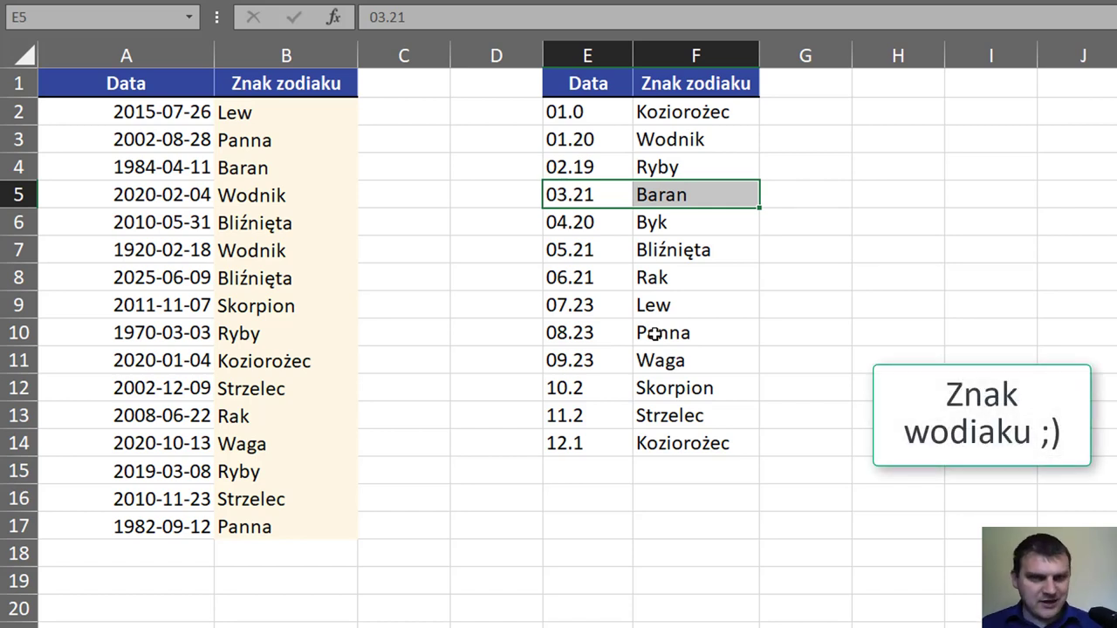
{"action": "left_click", "coordinate": [307, 114]}
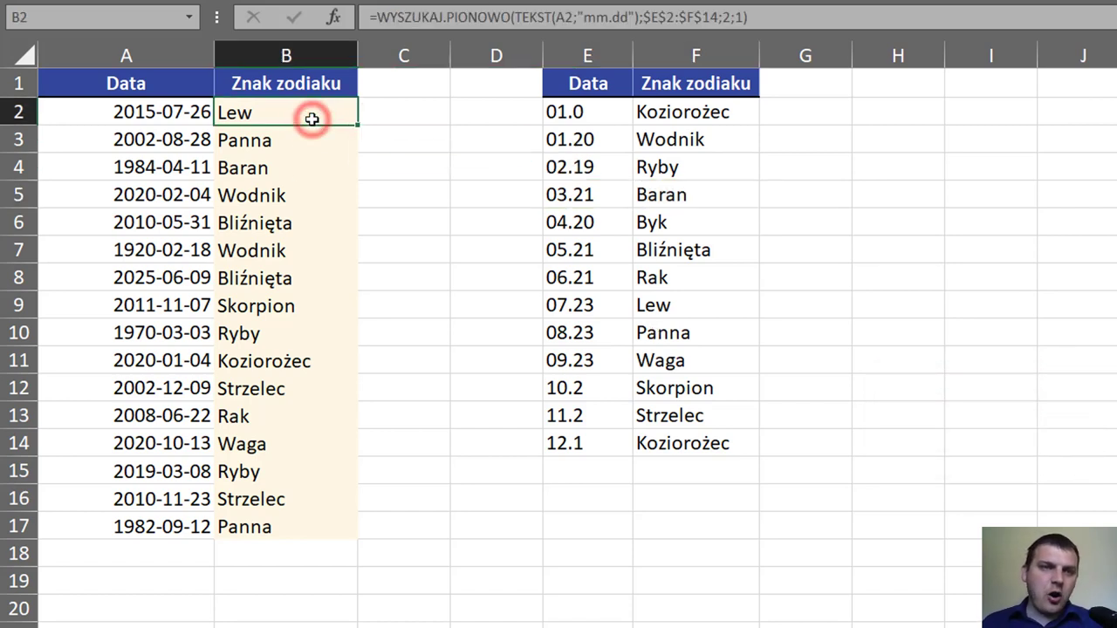
{"action": "key", "text": "F2"}
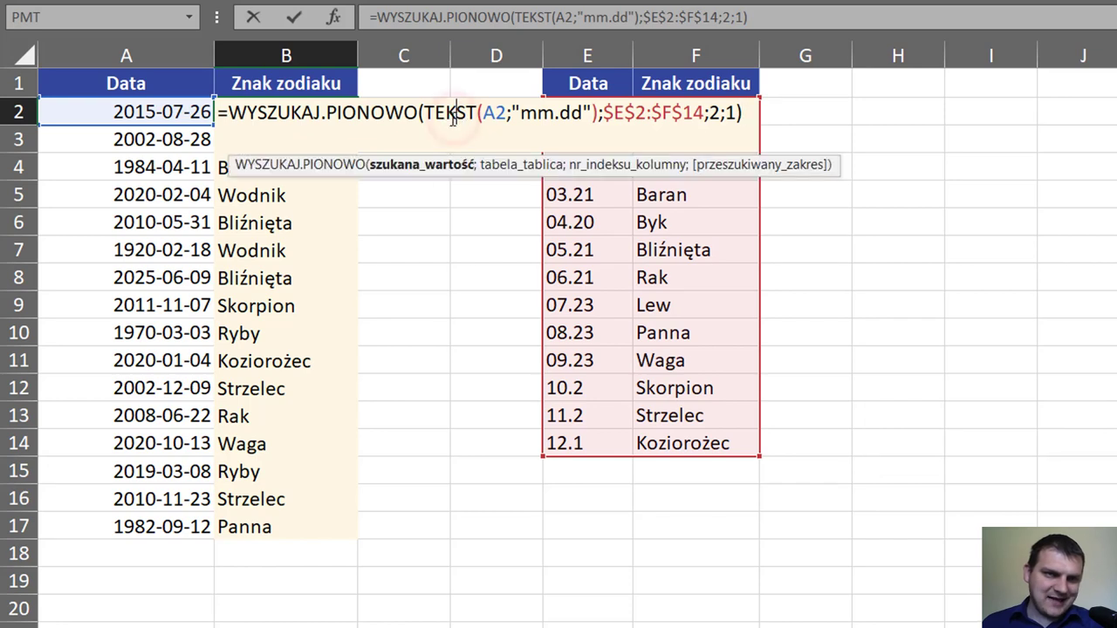
{"action": "left_click", "coordinate": [403, 171]}
{"action": "key", "text": "Escape"}
{"action": "left_click_drag", "start_coordinate": [597, 115], "coordinate": [585, 439]}
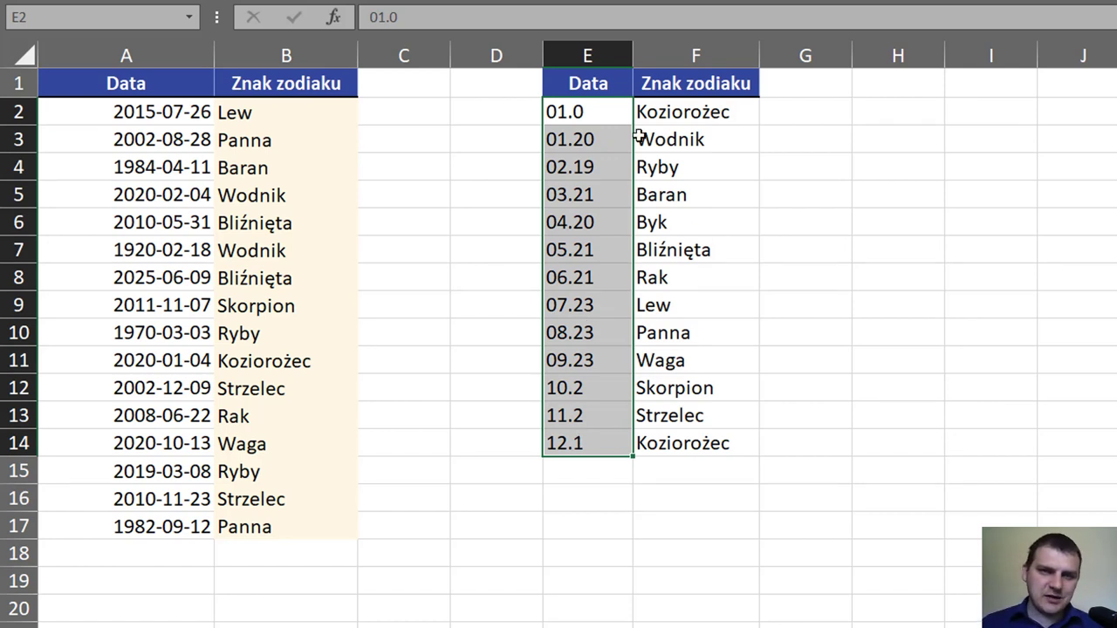
{"action": "left_click", "coordinate": [596, 111]}
{"action": "left_click", "coordinate": [696, 113]}
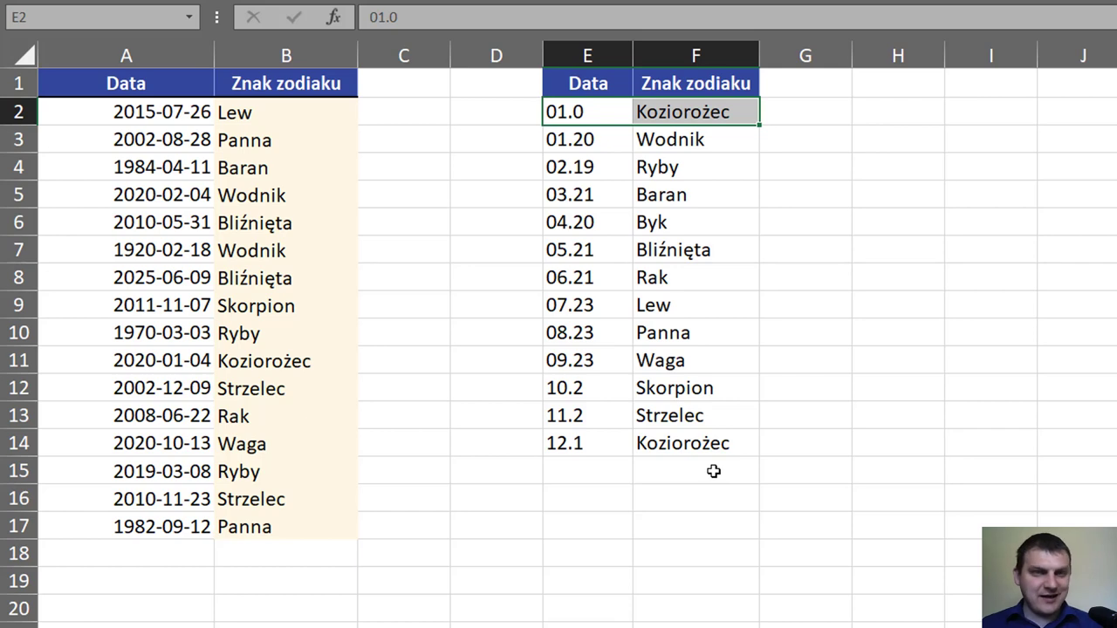